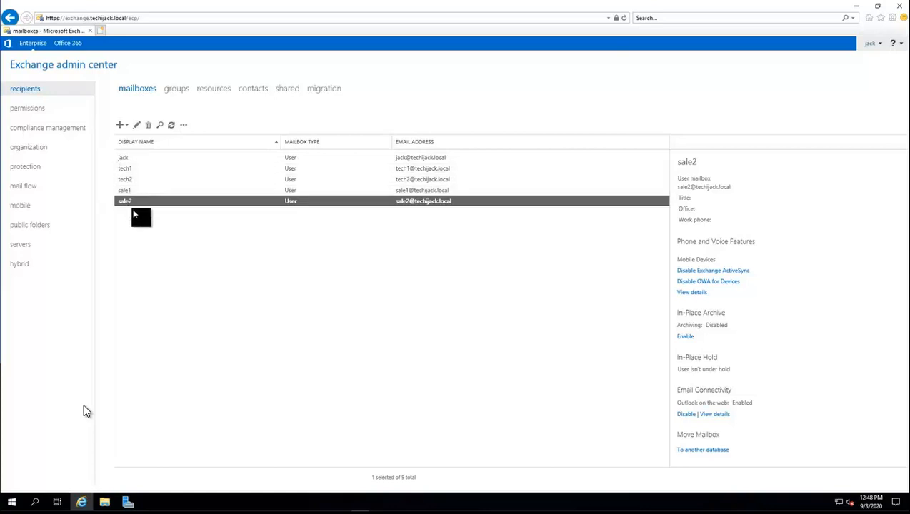
Start creating a new shared mailbox in the recipients section
{"action": "left_click", "coordinate": [163, 227]}
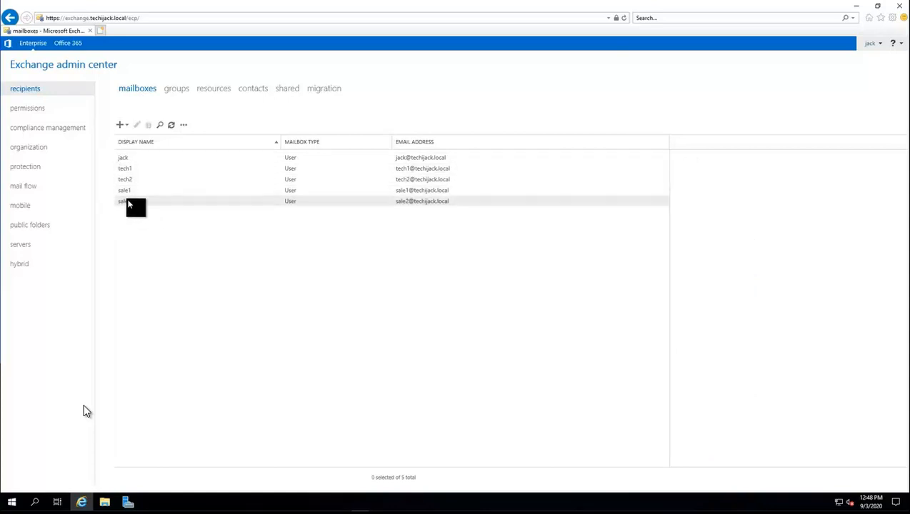
{"action": "left_click", "coordinate": [286, 90]}
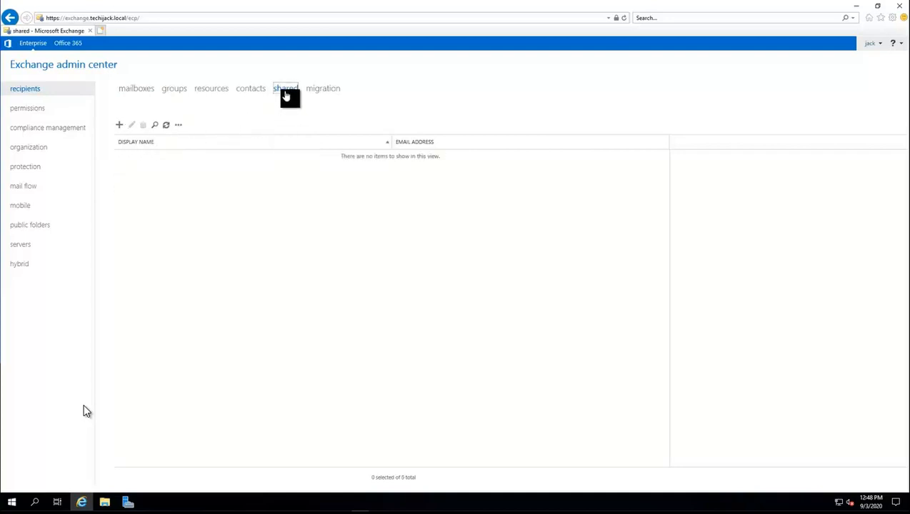
{"action": "left_click", "coordinate": [120, 127]}
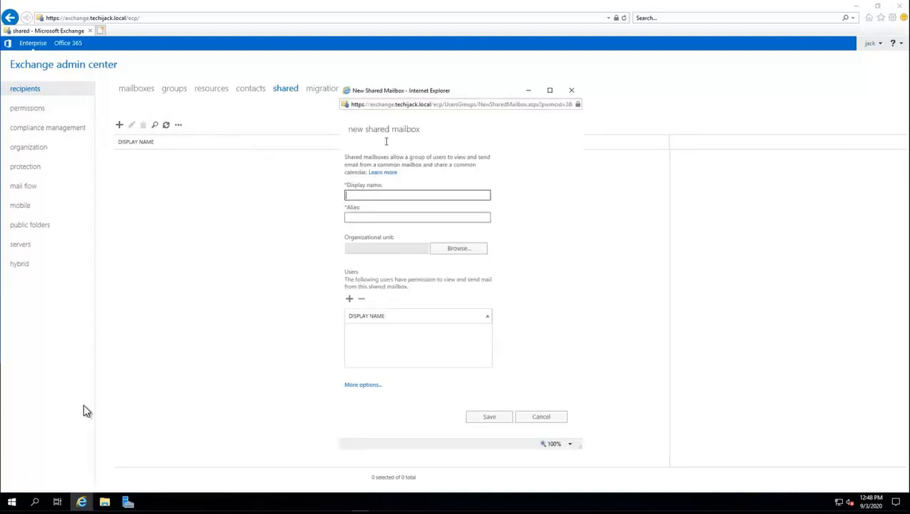
{"action": "left_click_drag", "start_coordinate": [350, 130], "coordinate": [421, 128]}
{"action": "left_click", "coordinate": [411, 143]}
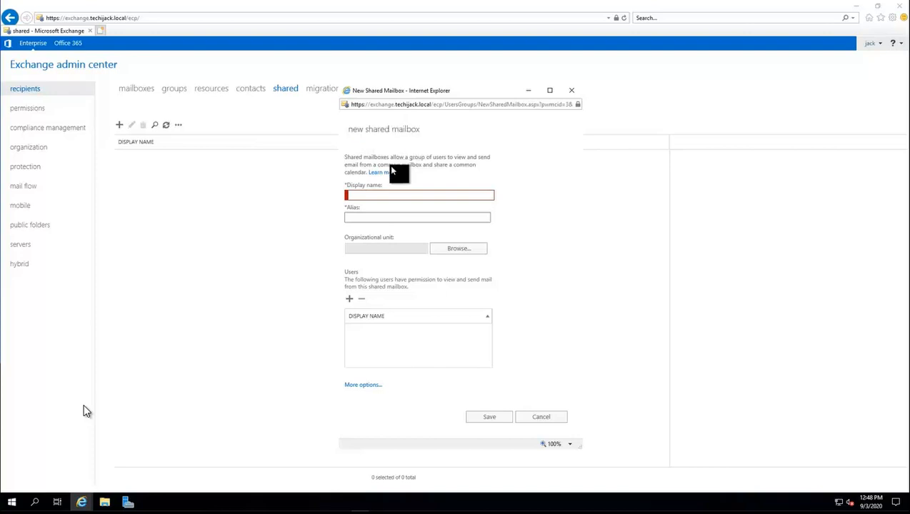
Enter CustomerService as both the display name and the alias of the new shared mailbox
{"action": "left_click", "coordinate": [364, 195]}
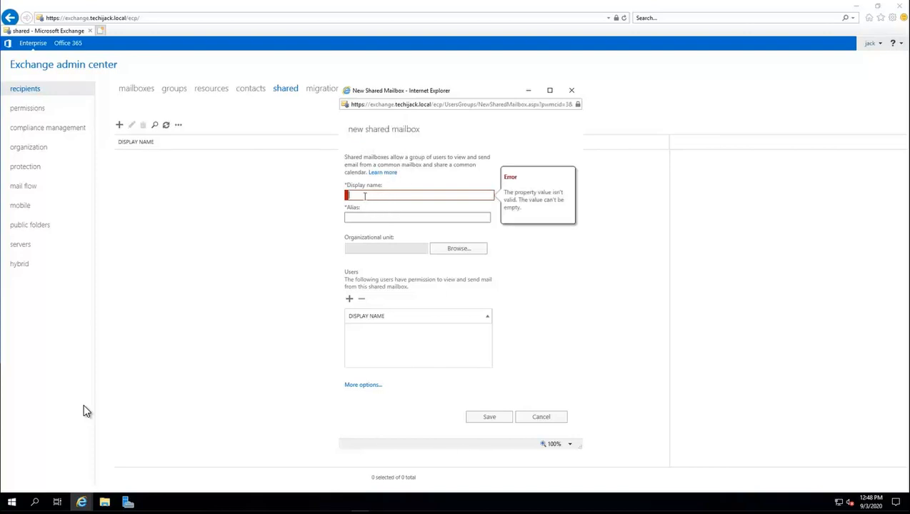
{"action": "type", "text": "CustomerService"}
{"action": "double_click", "coordinate": [366, 195]}
{"action": "key", "text": "ctrl+c"}
{"action": "key", "text": "Tab"}
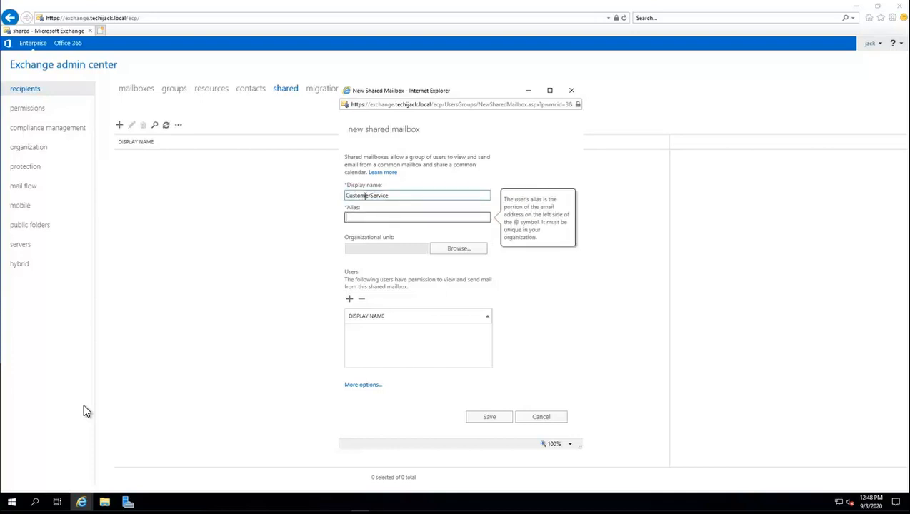
{"action": "key", "text": "ctrl+v"}
Choose the Sales organizational unit under techijack.local for the shared mailbox
{"action": "left_click", "coordinate": [455, 250]}
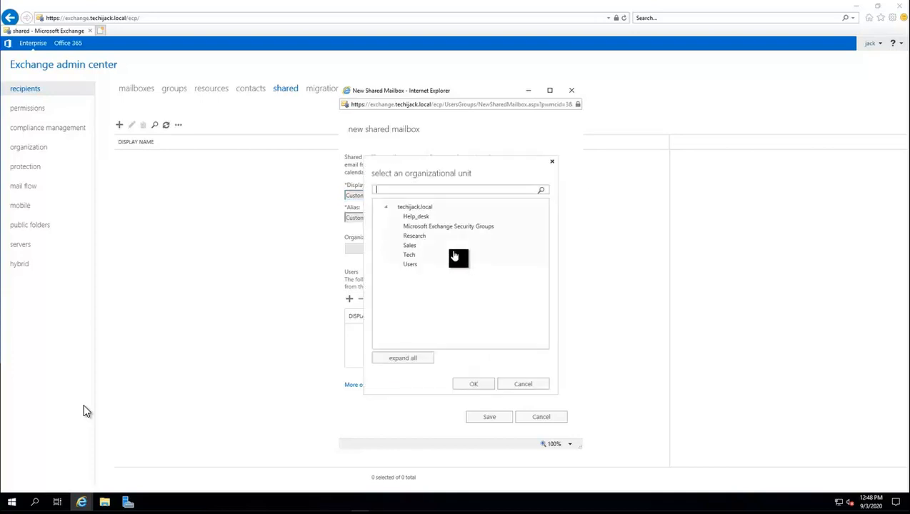
{"action": "left_click", "coordinate": [411, 247]}
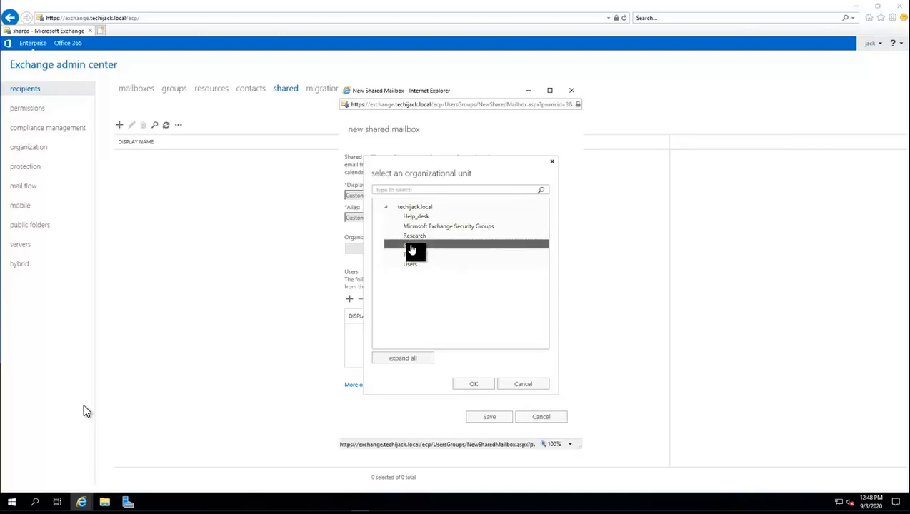
{"action": "left_click", "coordinate": [474, 384]}
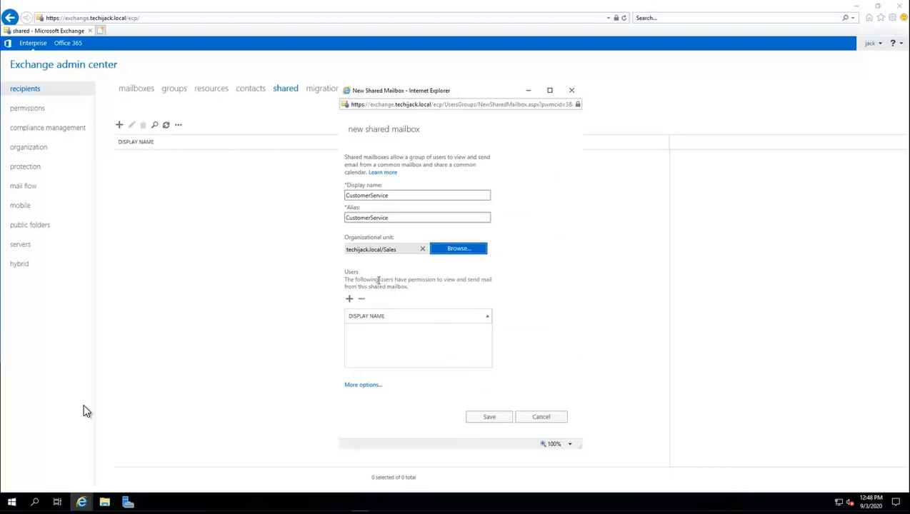
Grant sale1 and sale2 permission to view and send mail from the shared mailbox
{"action": "left_click_drag", "start_coordinate": [392, 279], "coordinate": [468, 289]}
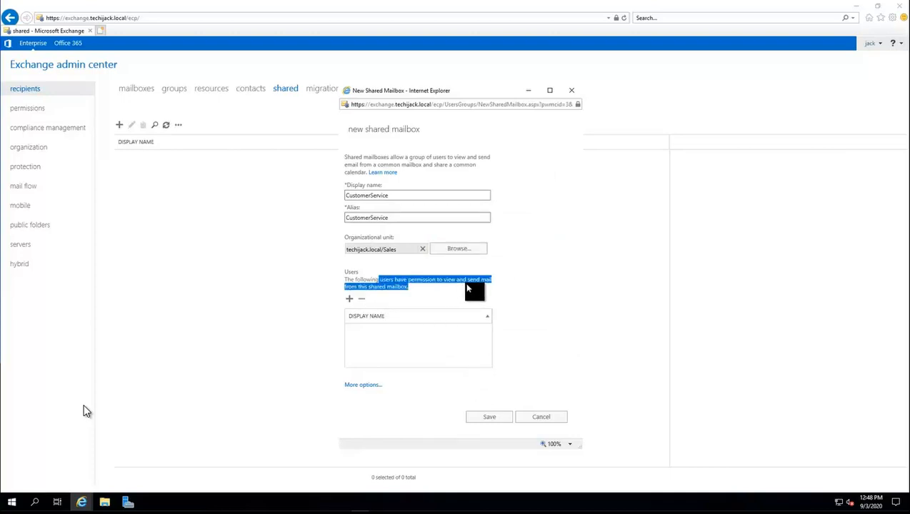
{"action": "left_click", "coordinate": [466, 288]}
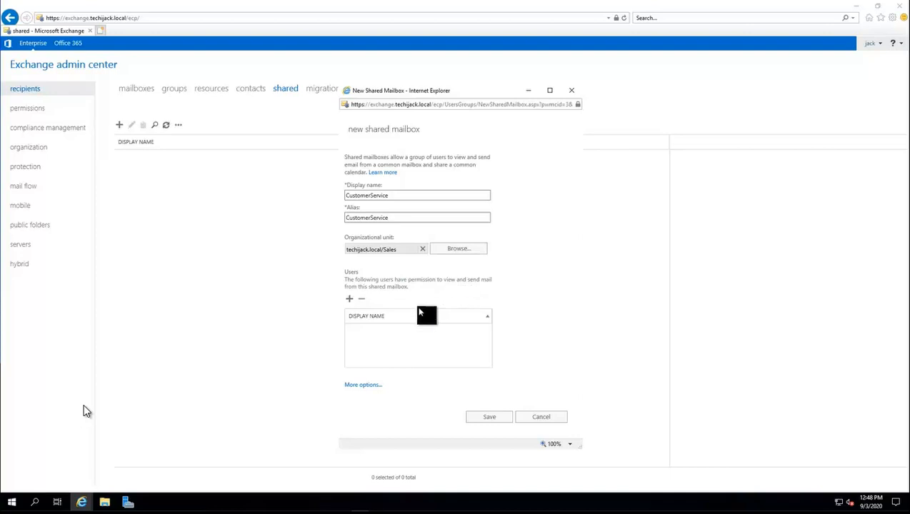
{"action": "left_click", "coordinate": [350, 304]}
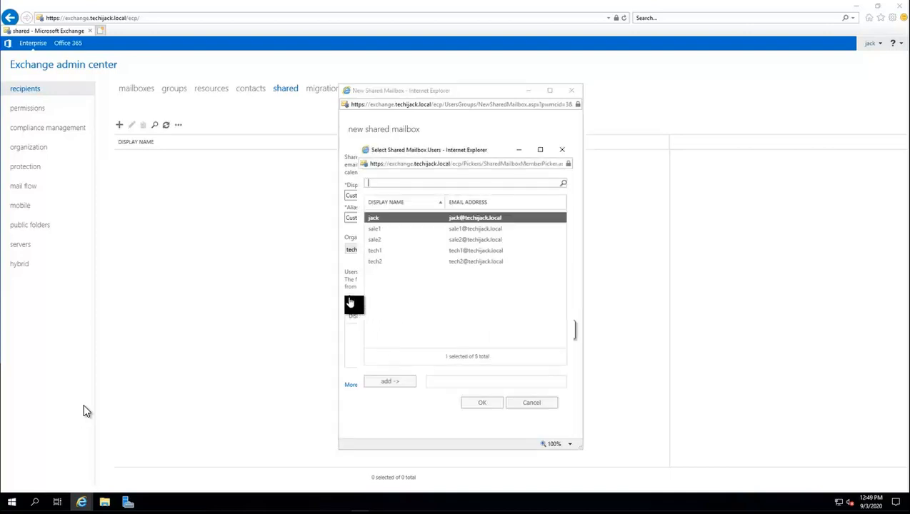
{"action": "left_click", "coordinate": [380, 230]}
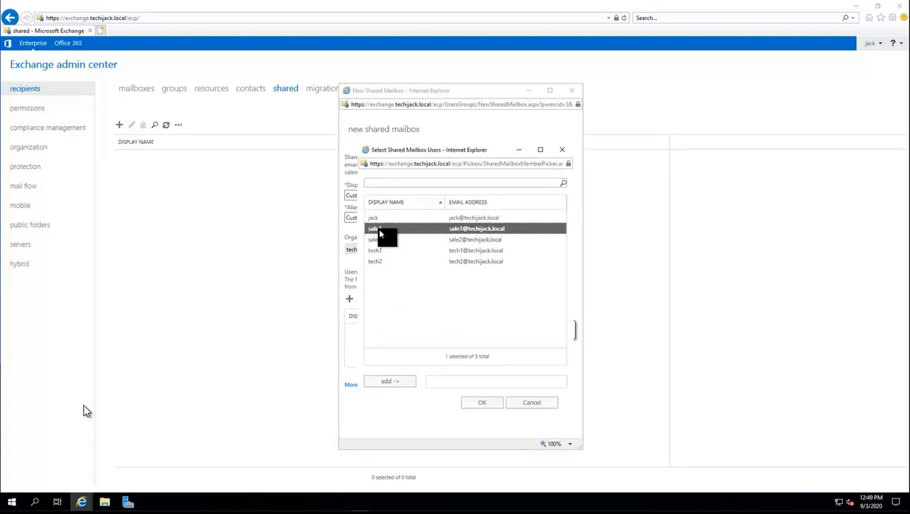
{"action": "left_click", "coordinate": [374, 240], "text": "ctrl"}
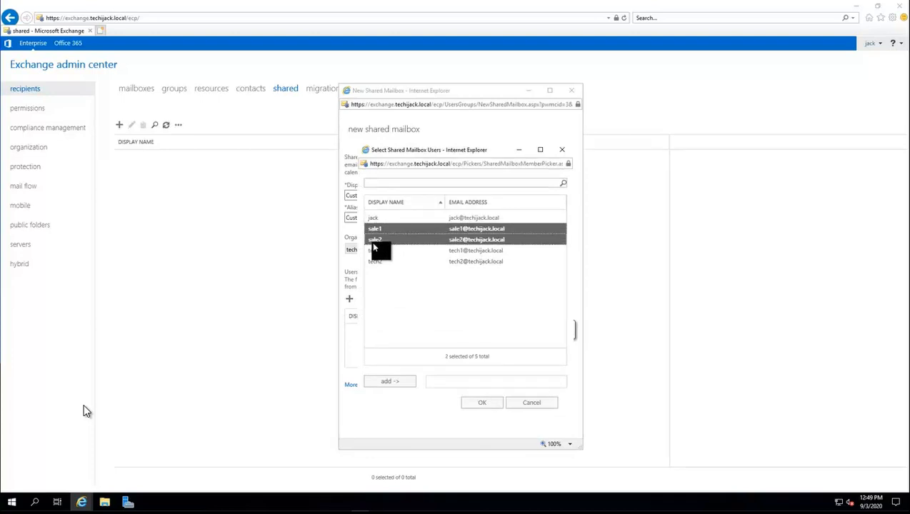
{"action": "left_click", "coordinate": [396, 386]}
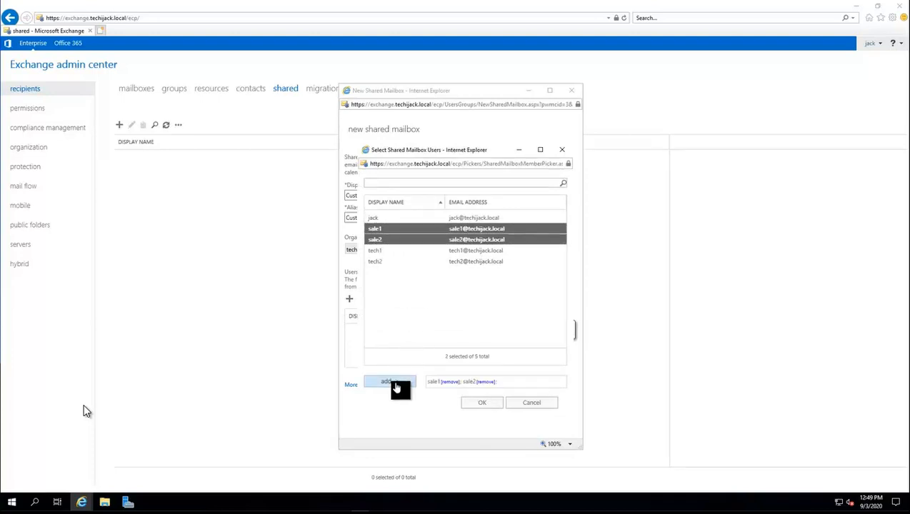
{"action": "left_click", "coordinate": [477, 404]}
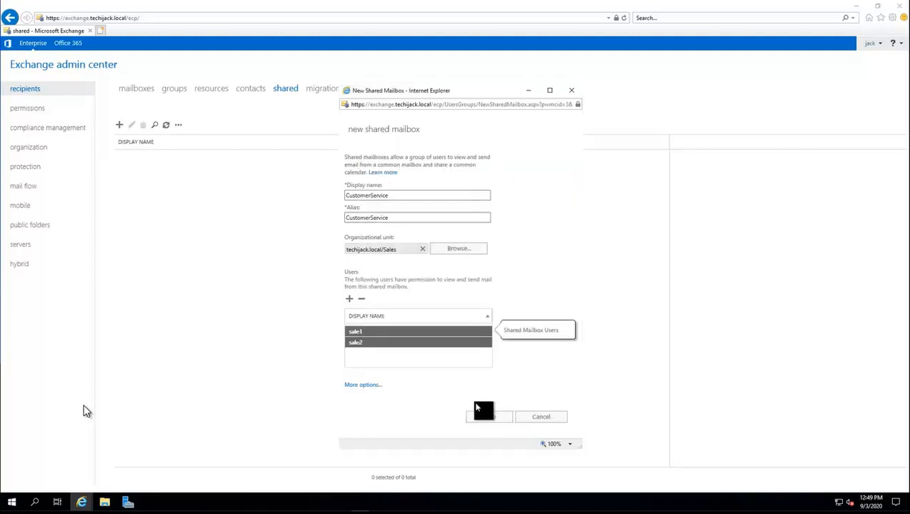
{"action": "left_click", "coordinate": [368, 385]}
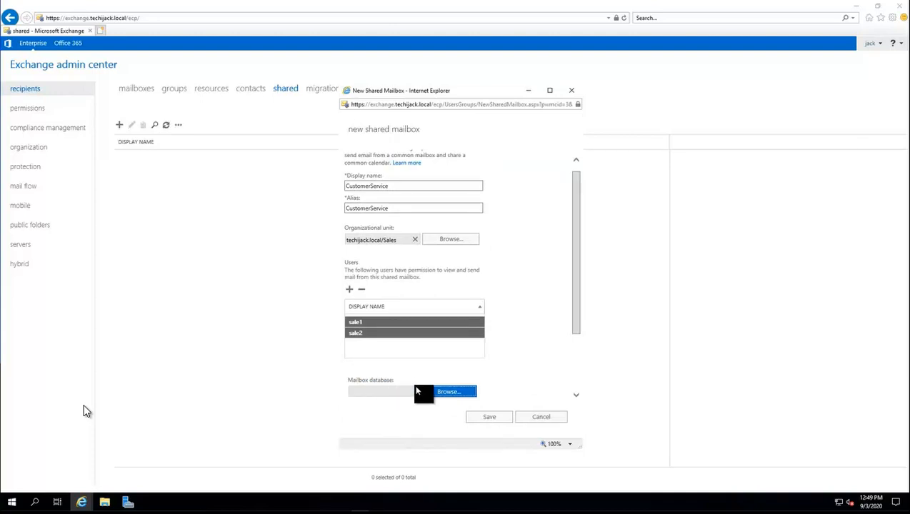
{"action": "left_click", "coordinate": [449, 392]}
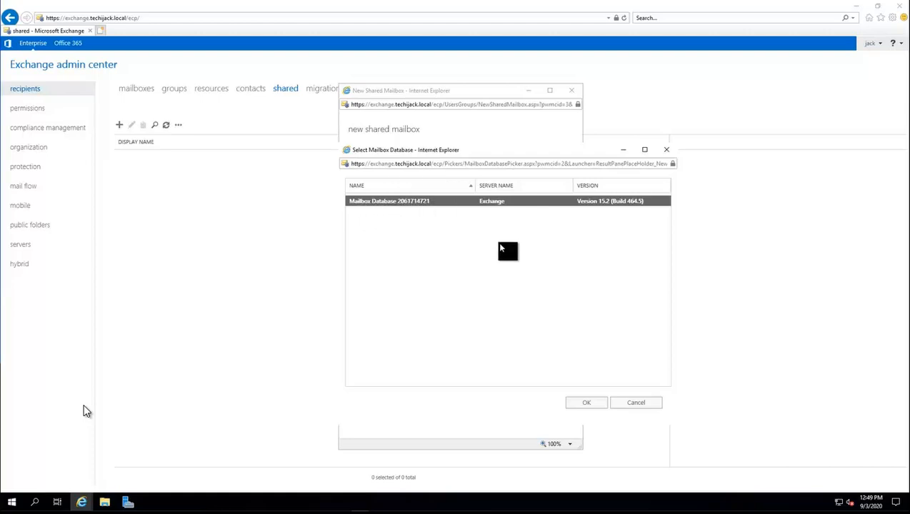
{"action": "left_click", "coordinate": [585, 406]}
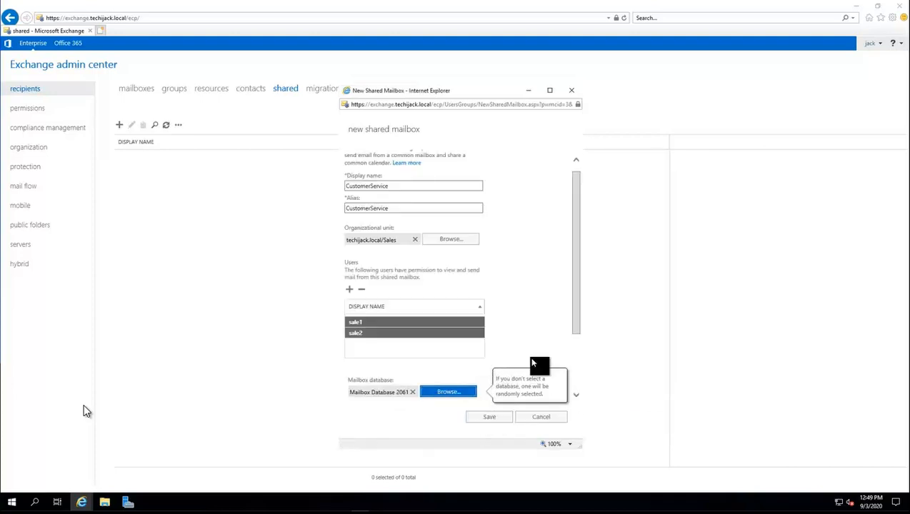
{"action": "scroll", "coordinate": [580, 330], "scroll_direction": "down", "scroll_amount": 3}
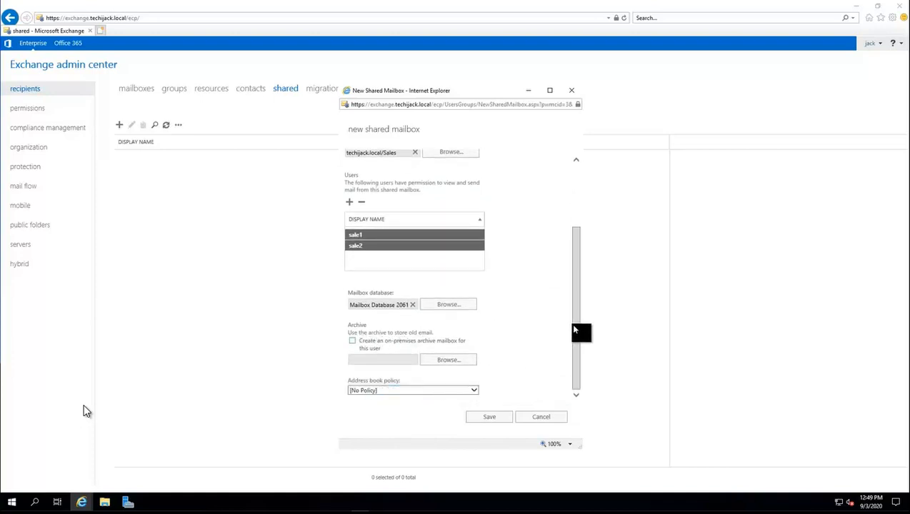
{"action": "scroll", "coordinate": [561, 335], "scroll_direction": "up", "scroll_amount": 1}
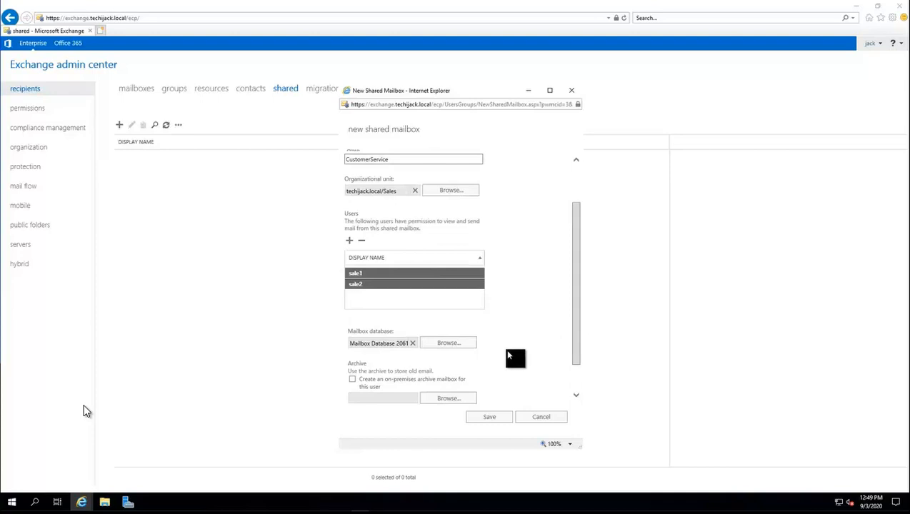
{"action": "left_click", "coordinate": [485, 423]}
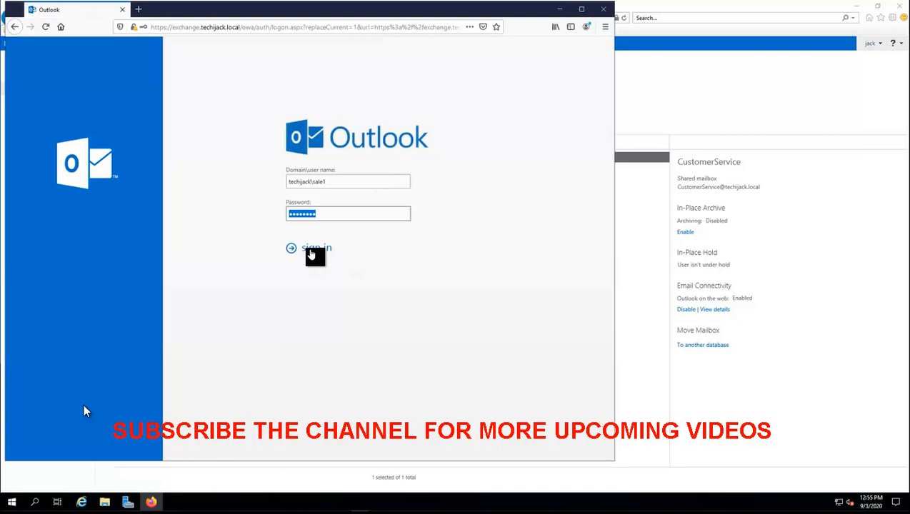
Sign in to Outlook on the web as techijack\sale1 and add CustomerService as a shared folder
{"action": "left_click", "coordinate": [311, 254]}
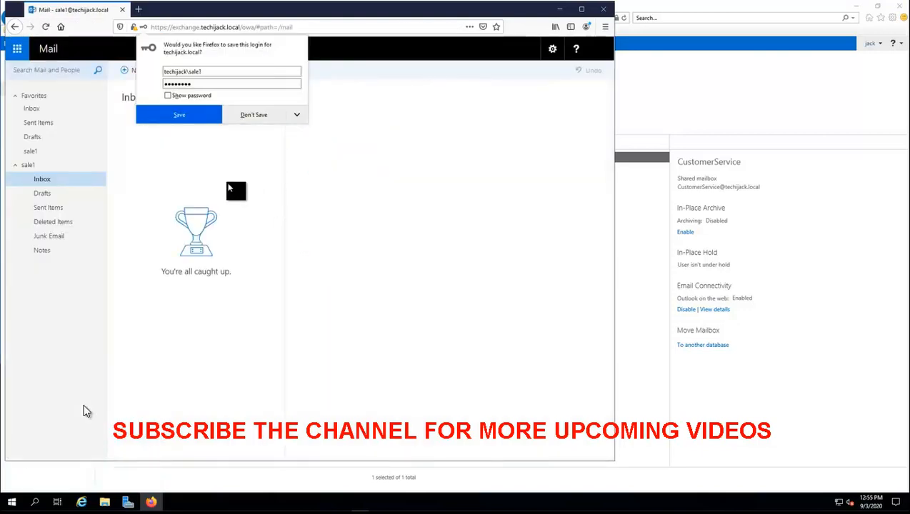
{"action": "right_click", "coordinate": [30, 165]}
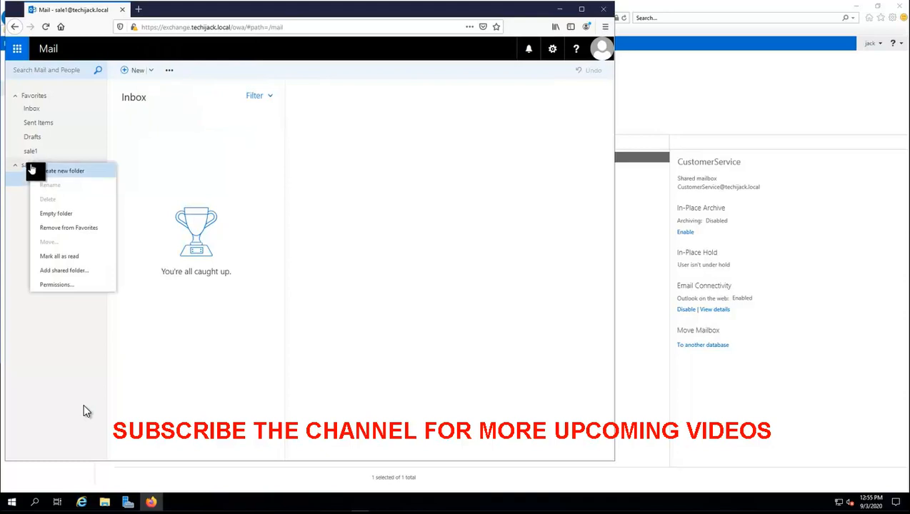
{"action": "left_click", "coordinate": [65, 273]}
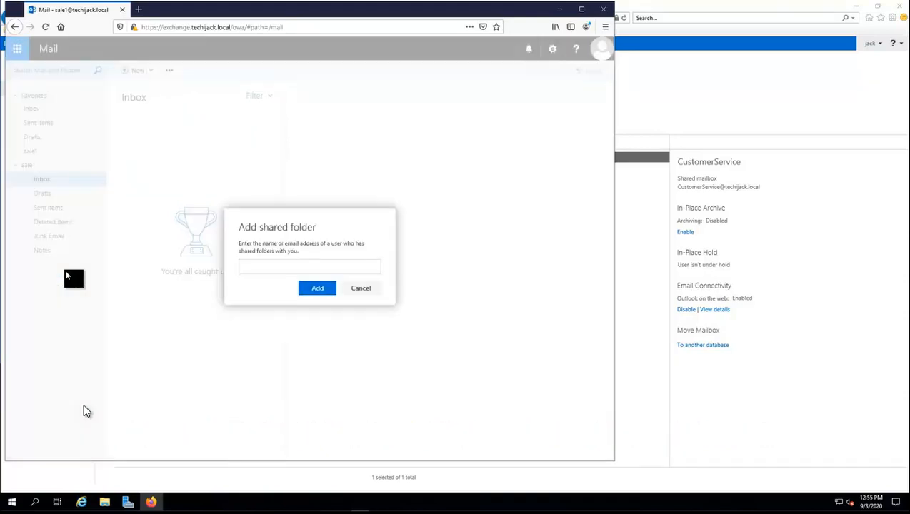
{"action": "type", "text": "customer"}
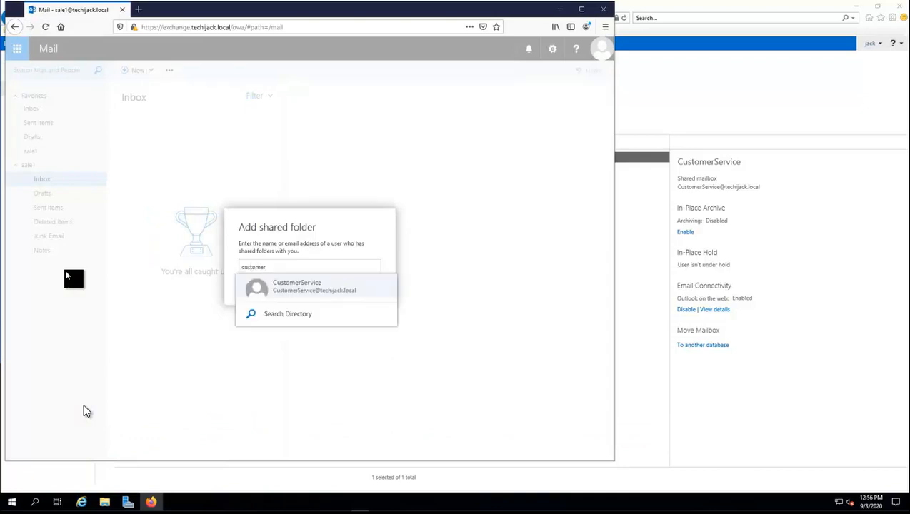
{"action": "left_click", "coordinate": [289, 291]}
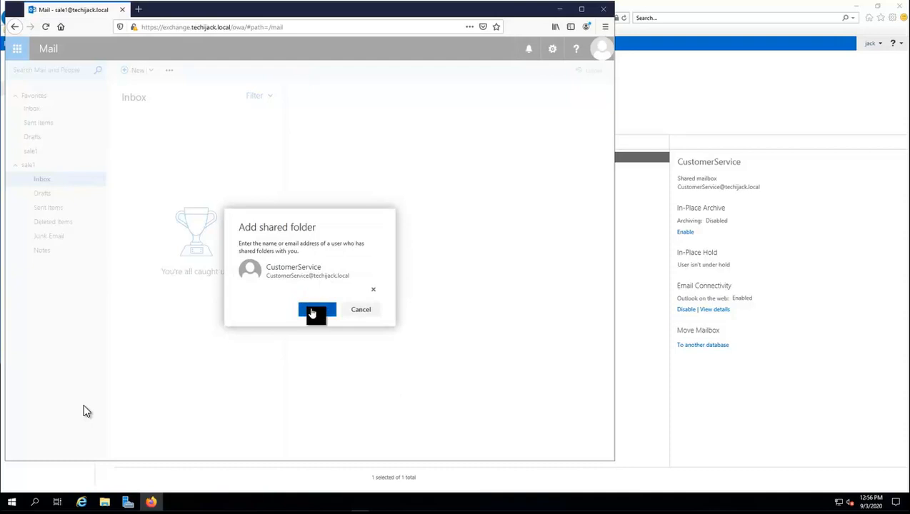
{"action": "left_click", "coordinate": [314, 310]}
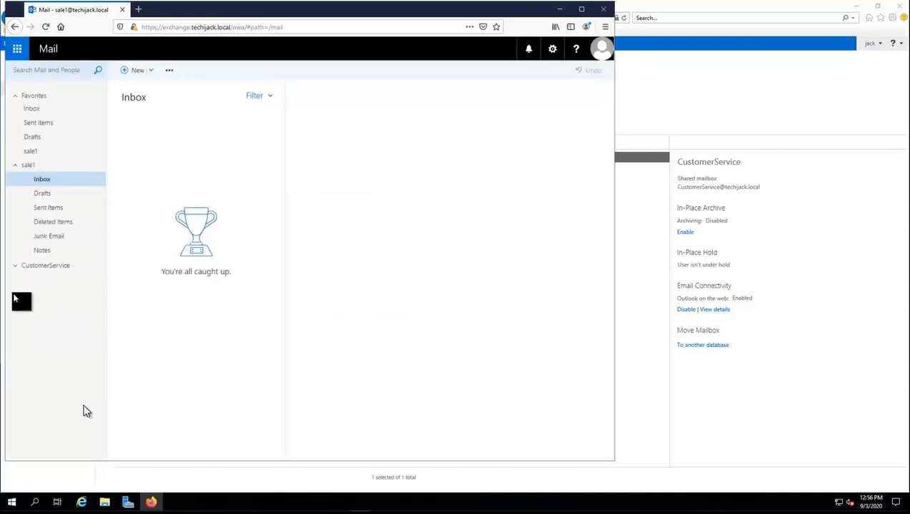
Check the inbox of the CustomerService shared mailbox, then collapse its folder list
{"action": "left_click", "coordinate": [15, 266]}
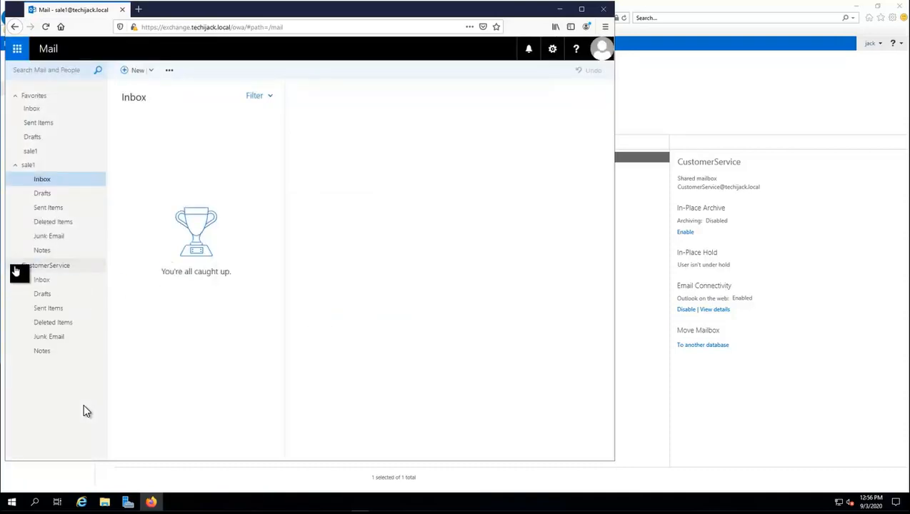
{"action": "left_click", "coordinate": [36, 283]}
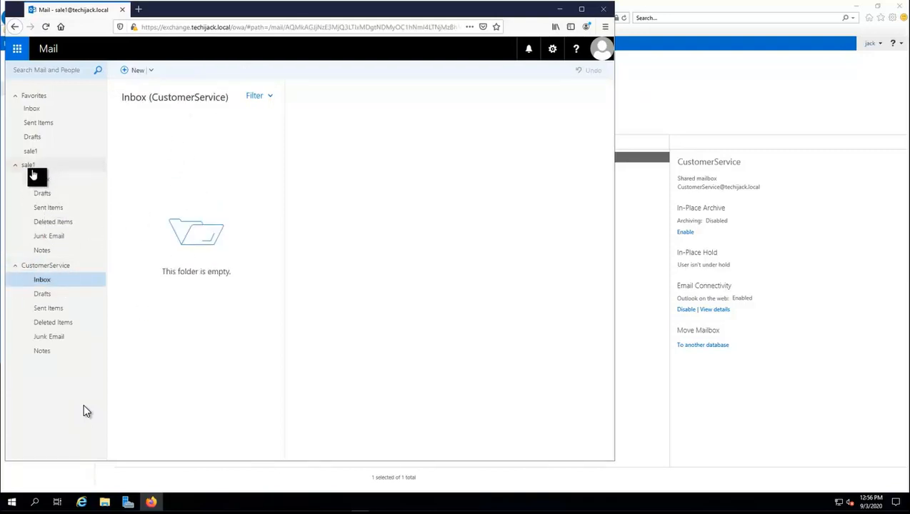
{"action": "left_click", "coordinate": [41, 269]}
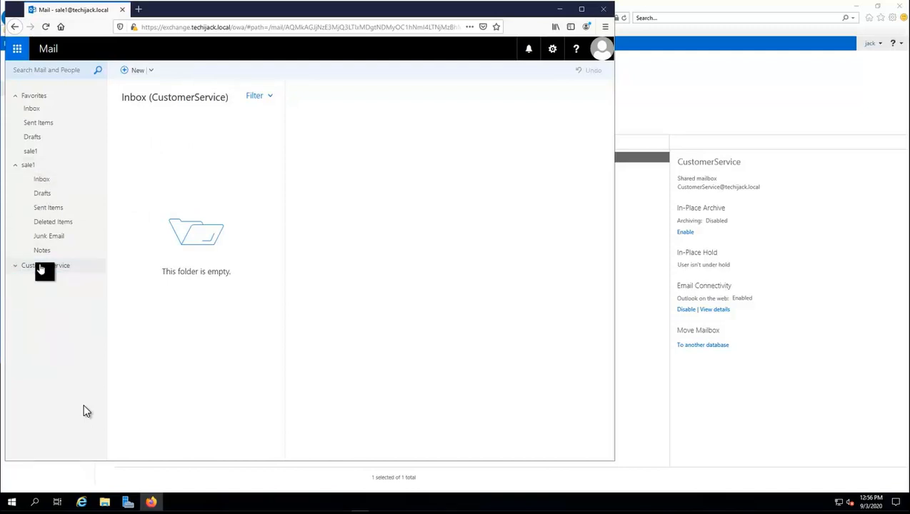
Switch to the administrator's mailbox in Internet Explorer and start a new email addressed to CustomerService
{"action": "left_click", "coordinate": [152, 503]}
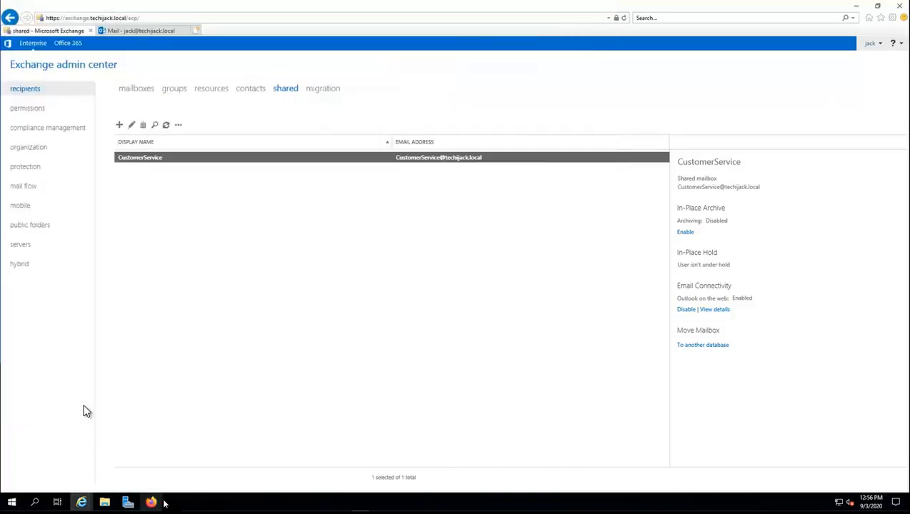
{"action": "left_click", "coordinate": [151, 34]}
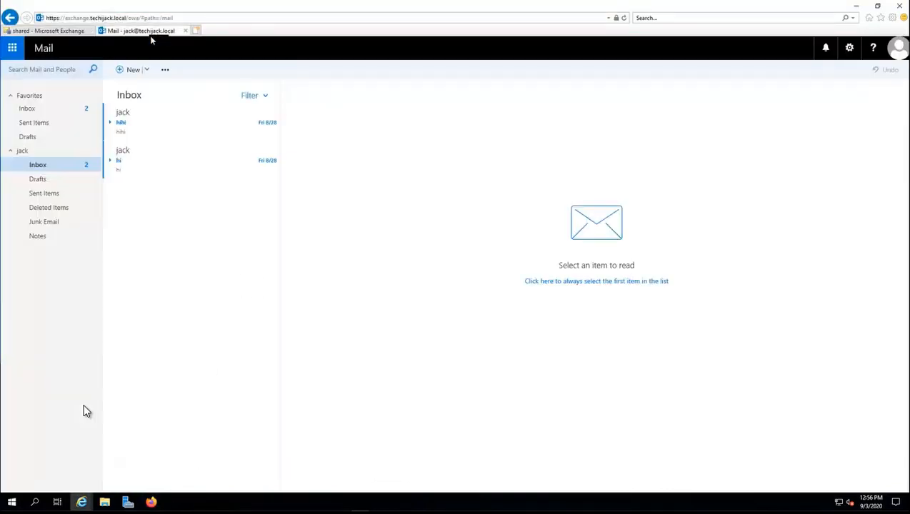
{"action": "left_click", "coordinate": [129, 71]}
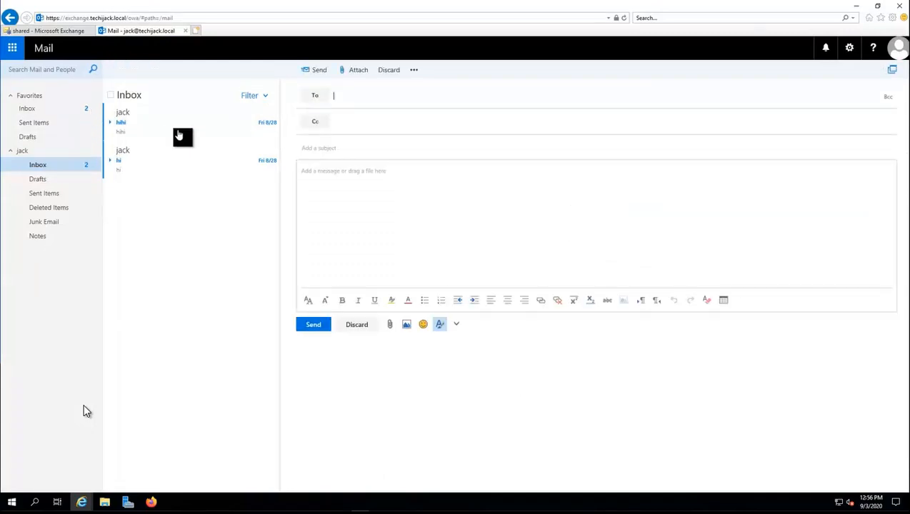
{"action": "type", "text": "customer"}
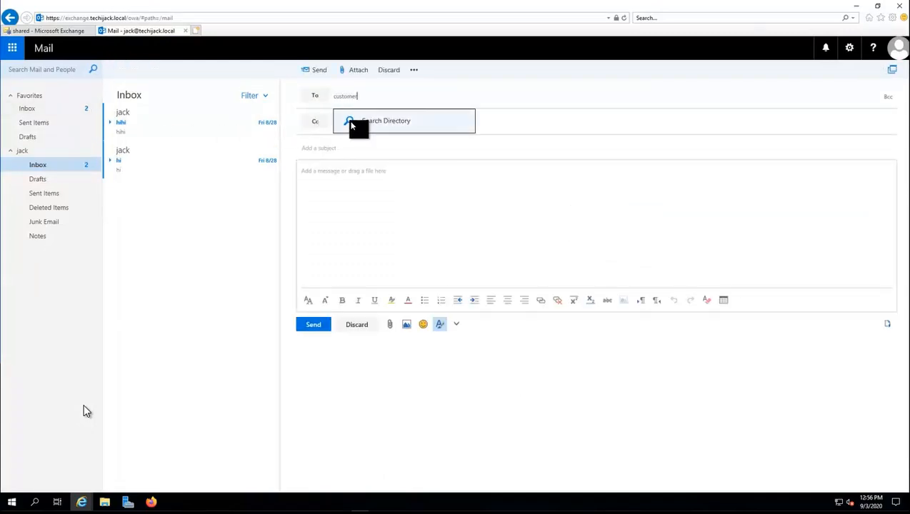
{"action": "left_click", "coordinate": [368, 123]}
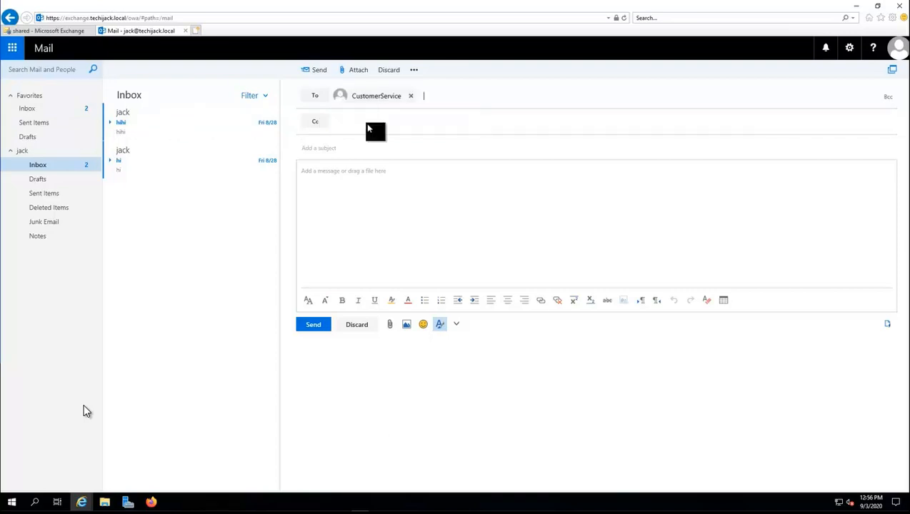
Send the email with "testing shared mailbox" as both subject and body, and check it in Sent Items
{"action": "left_click", "coordinate": [345, 150]}
{"action": "type", "text": "testing shared mailbox"}
{"action": "left_click", "coordinate": [406, 169]}
{"action": "type", "text": "testing shared mailbox"}
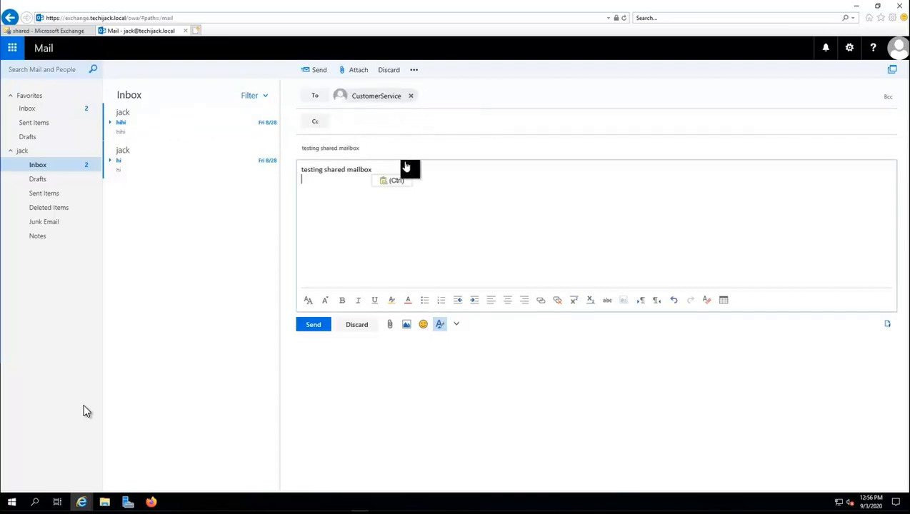
{"action": "left_click", "coordinate": [314, 327]}
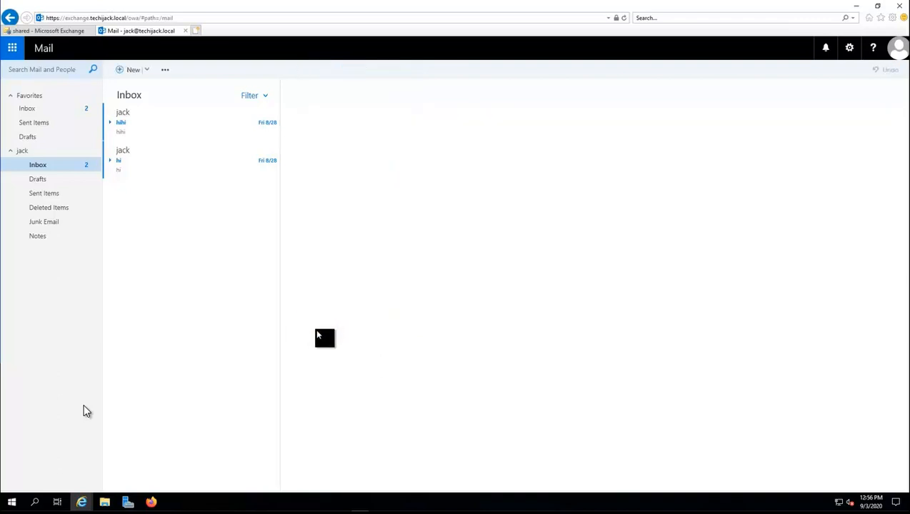
{"action": "left_click", "coordinate": [44, 195]}
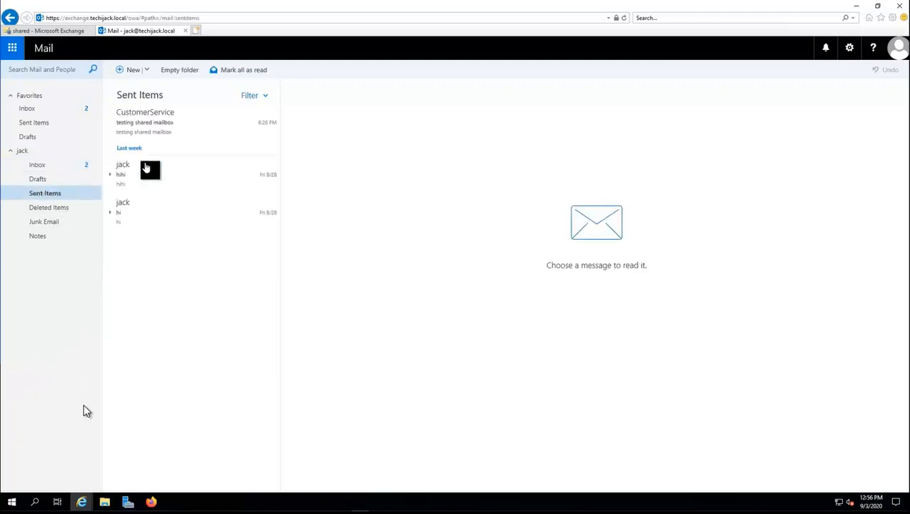
Switch to sale1's mailbox in Firefox, refresh the CustomerService inbox and open the "testing shared mailbox" message
{"action": "left_click", "coordinate": [151, 502]}
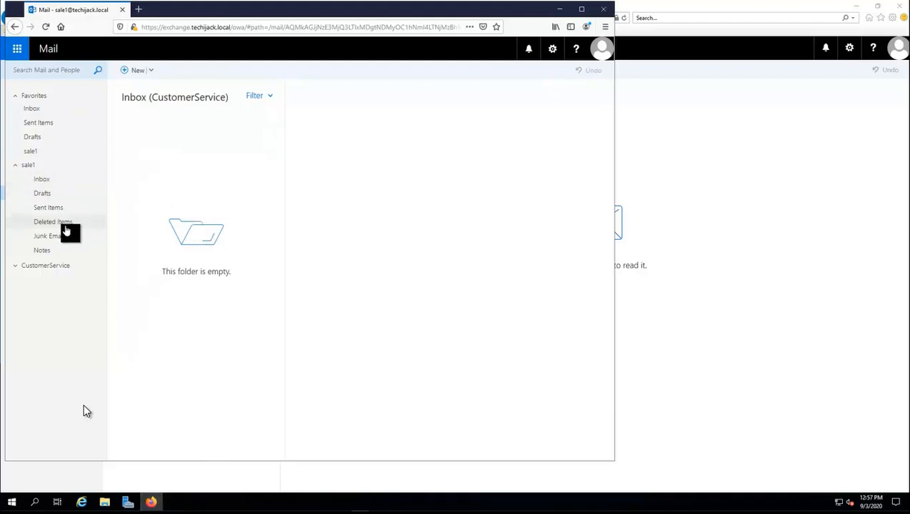
{"action": "left_click", "coordinate": [56, 266]}
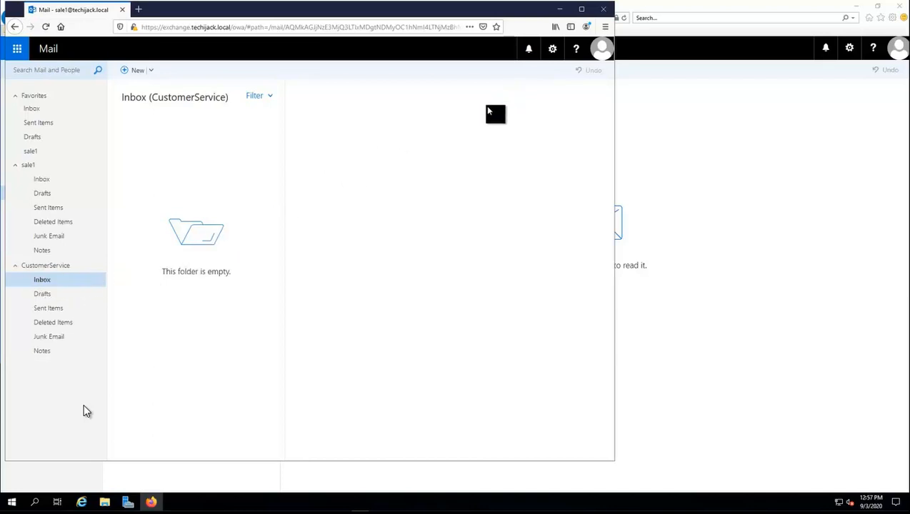
{"action": "left_click", "coordinate": [552, 49]}
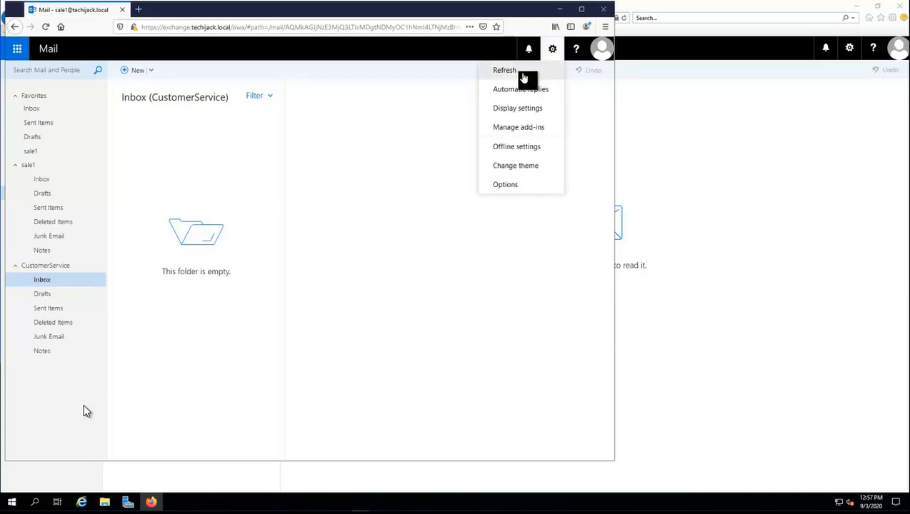
{"action": "left_click", "coordinate": [522, 72]}
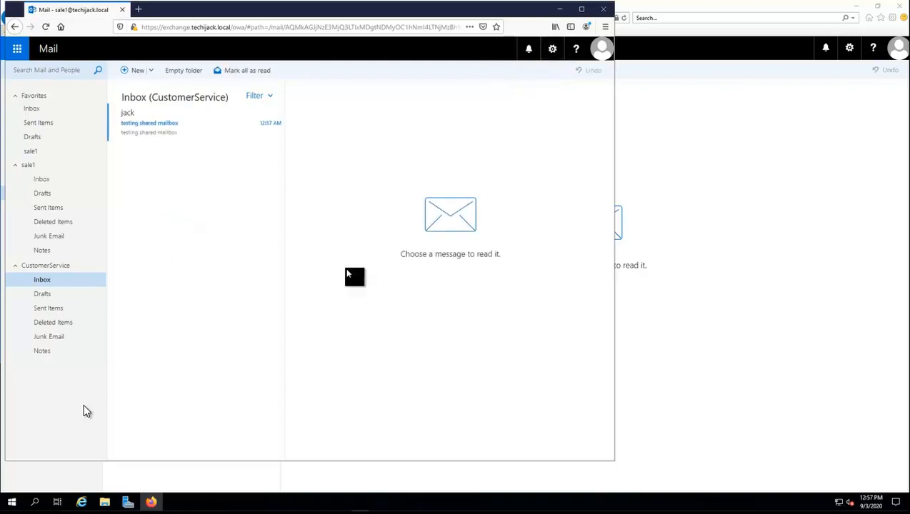
{"action": "left_click", "coordinate": [145, 128]}
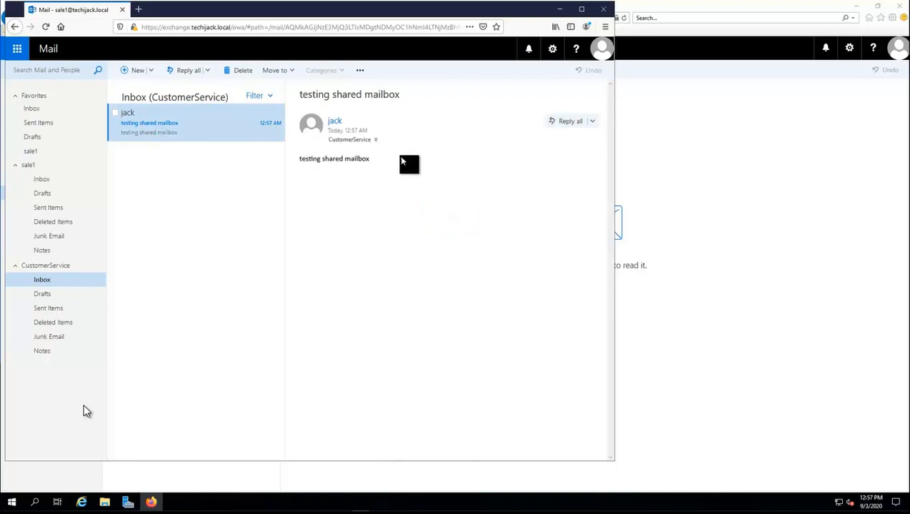
Sign out of sale1 and sign in as techijack\sale2 with the saved account password
{"action": "left_click", "coordinate": [601, 48]}
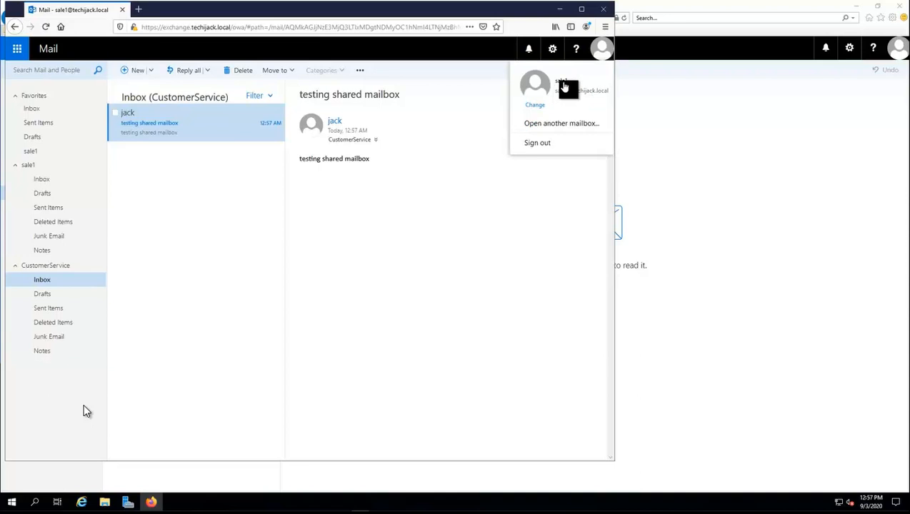
{"action": "left_click", "coordinate": [544, 147]}
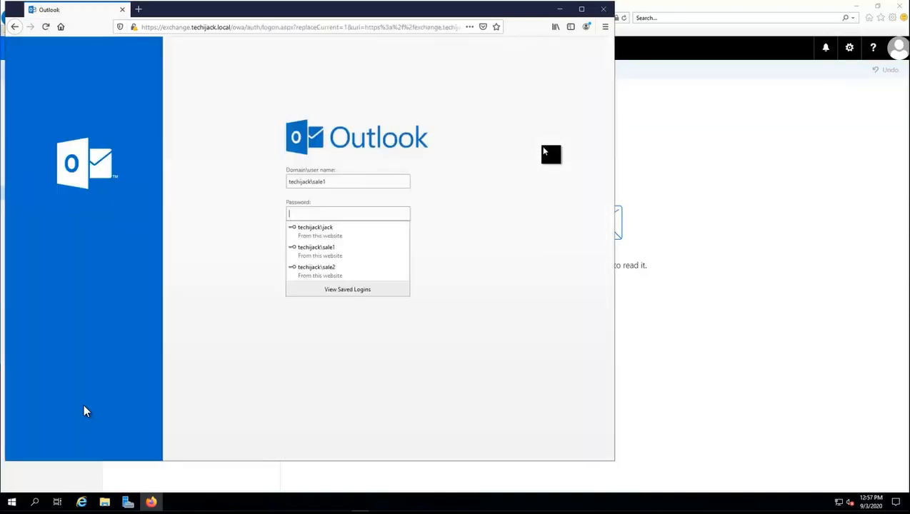
{"action": "left_click", "coordinate": [365, 183]}
{"action": "key", "text": "BackSpace"}
{"action": "type", "text": "2"}
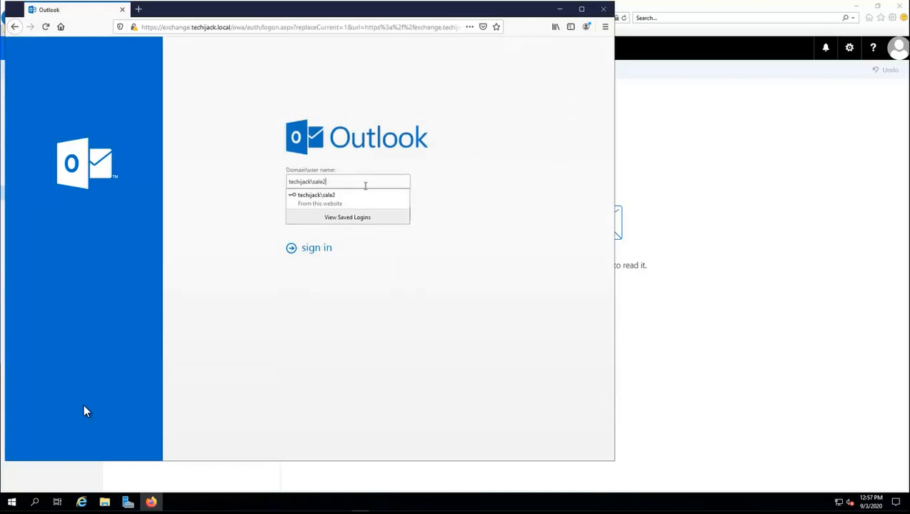
{"action": "key", "text": "Tab"}
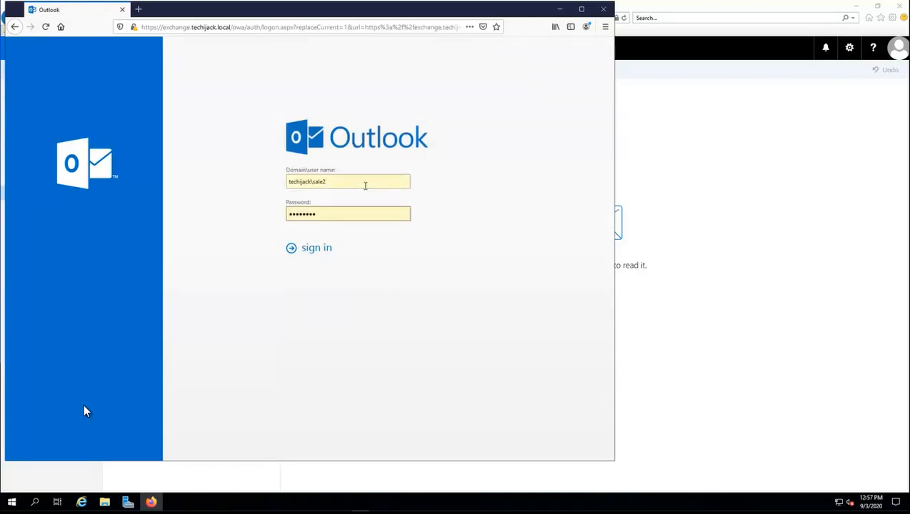
{"action": "key", "text": "Return"}
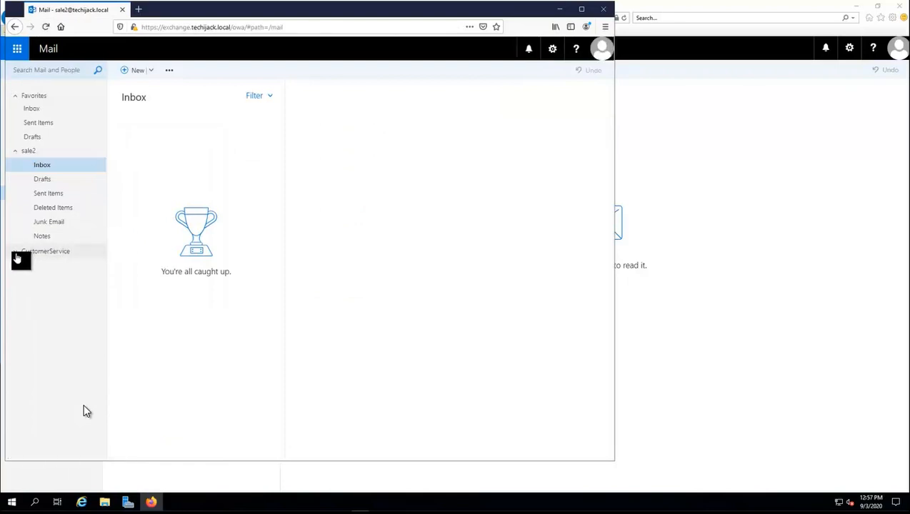
Open the "testing shared mailbox" message in the CustomerService inbox as sale2 and check the signed-in account
{"action": "left_click", "coordinate": [17, 255]}
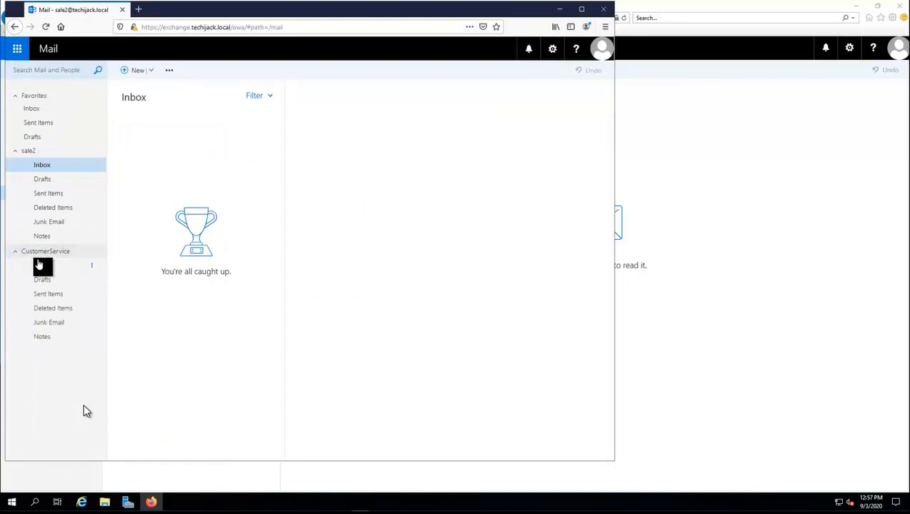
{"action": "left_click", "coordinate": [41, 267]}
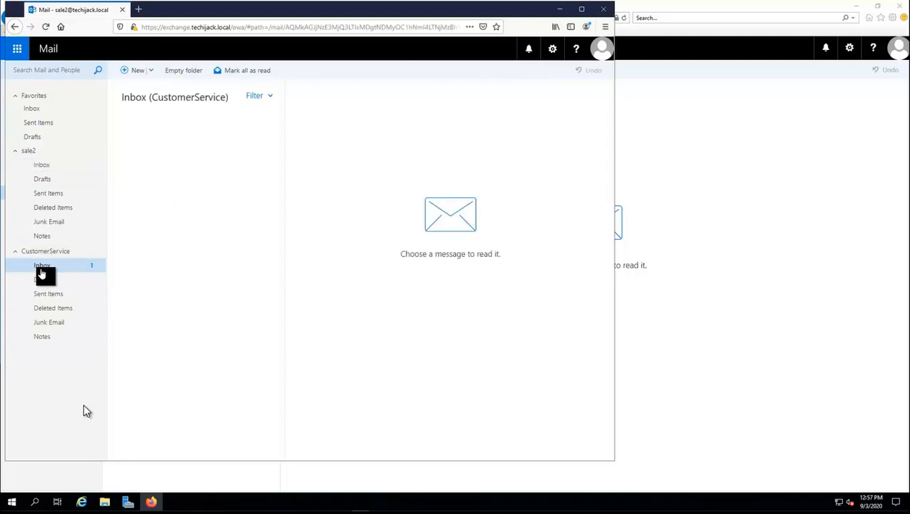
{"action": "left_click", "coordinate": [164, 133]}
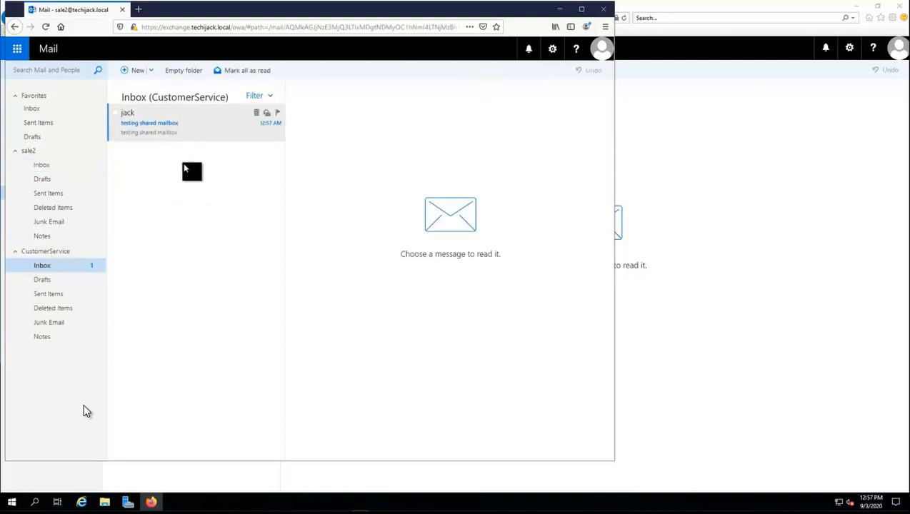
{"action": "left_click", "coordinate": [601, 51]}
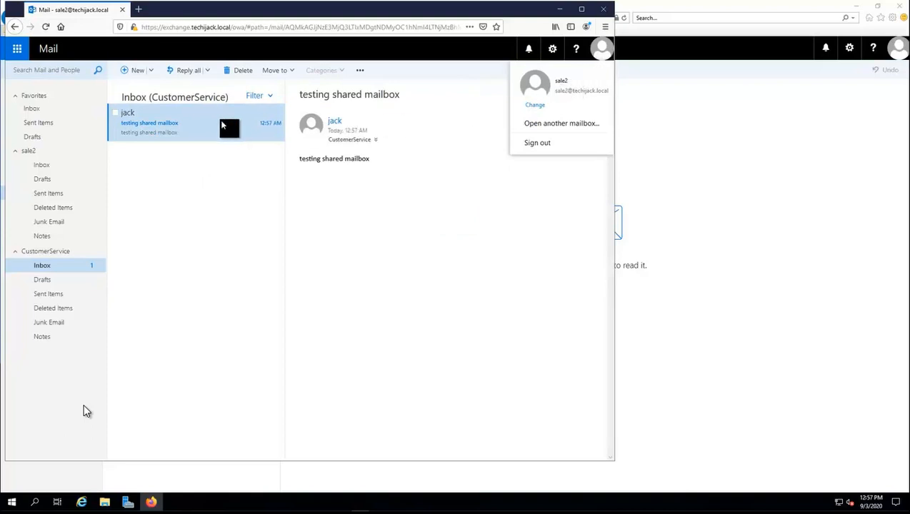
Reply to the "testing shared mailbox" message with the text "Received Mail.." and send it
{"action": "left_click", "coordinate": [203, 136]}
{"action": "right_click", "coordinate": [202, 136]}
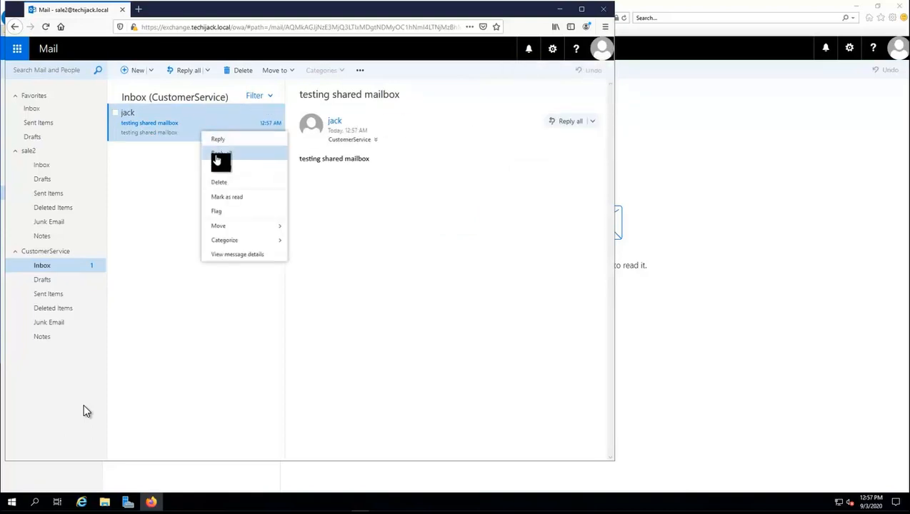
{"action": "left_click", "coordinate": [220, 142]}
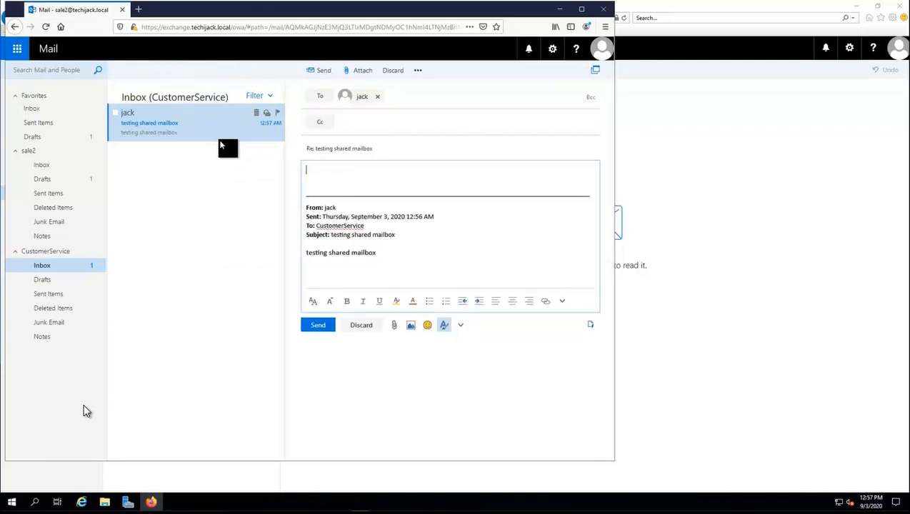
{"action": "type", "text": "Received Mail.."}
{"action": "left_click", "coordinate": [313, 329]}
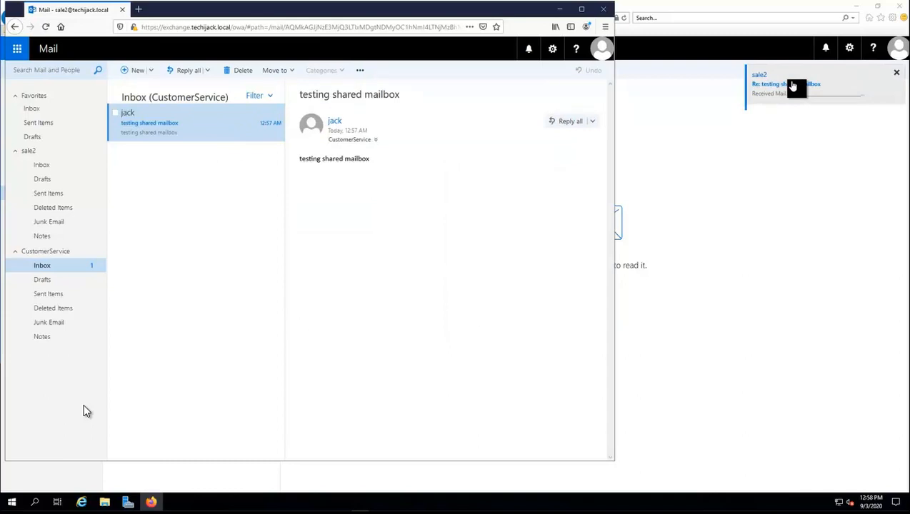
Return to the administrator's mailbox in Internet Explorer and read sale2's reply in the inbox
{"action": "left_click", "coordinate": [697, 177]}
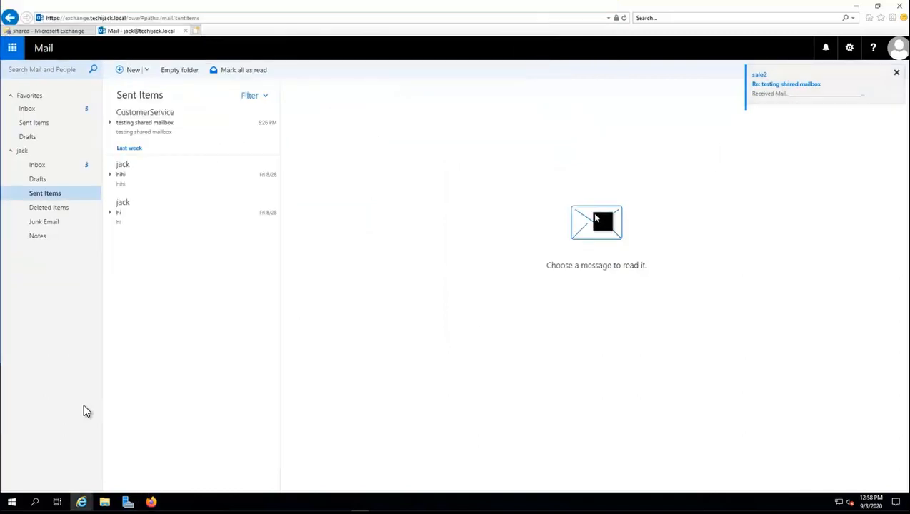
{"action": "left_click", "coordinate": [41, 169]}
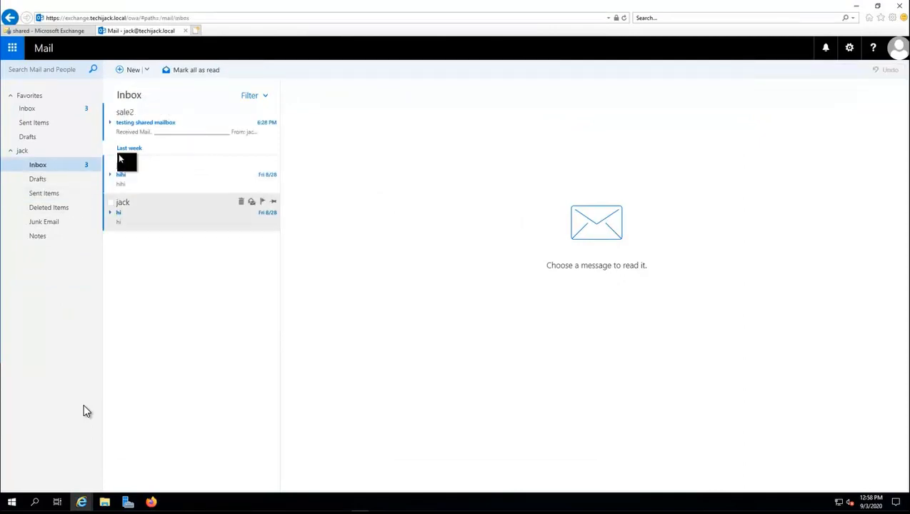
{"action": "left_click", "coordinate": [141, 126]}
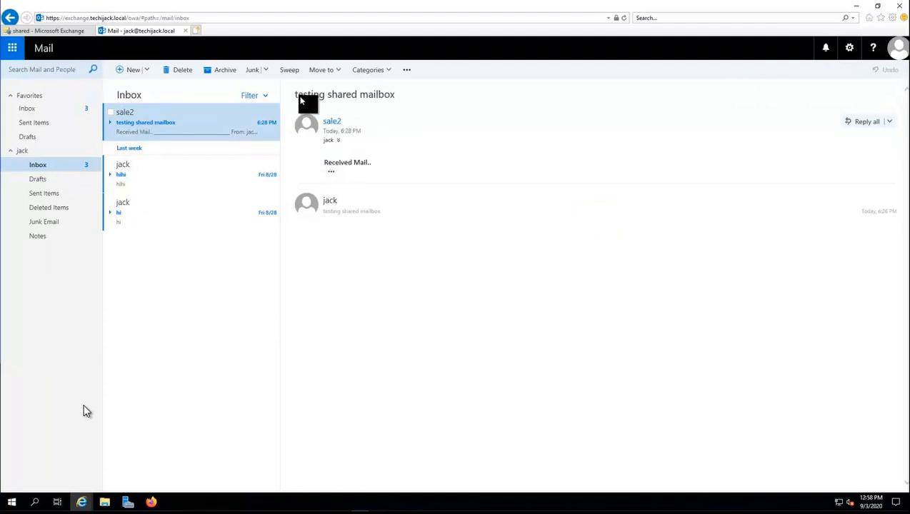
{"action": "left_click_drag", "start_coordinate": [297, 97], "coordinate": [359, 93]}
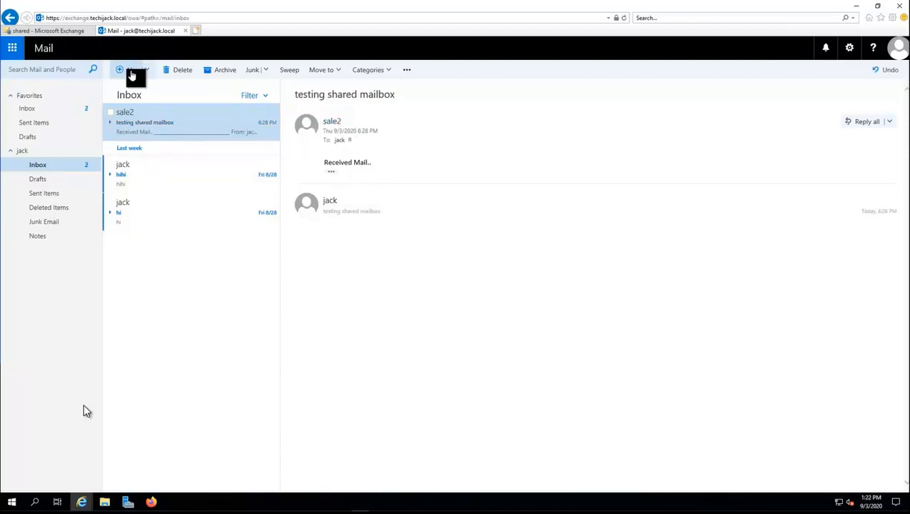
Start a new email to CustomerService with the subject "Retesting shared Mailbox send as"
{"action": "left_click", "coordinate": [132, 75]}
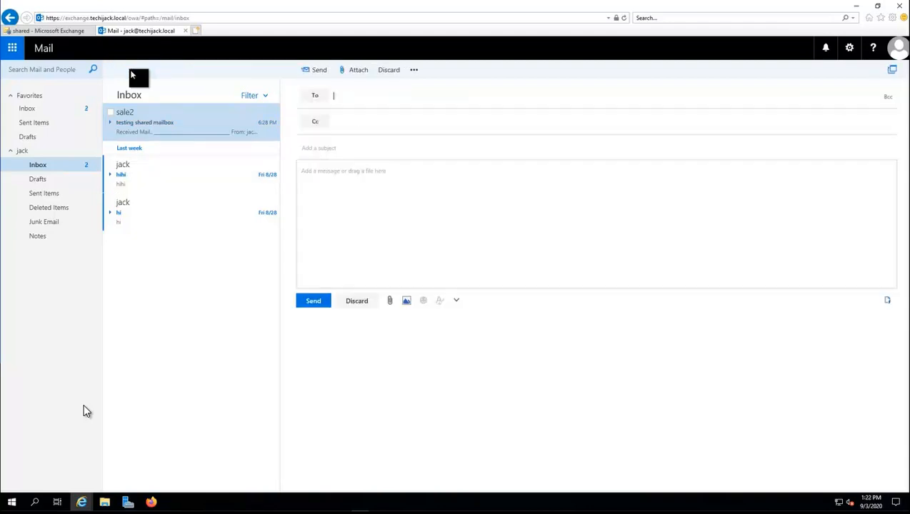
{"action": "type", "text": "cust"}
{"action": "key", "text": "Return"}
{"action": "key", "text": "Tab"}
{"action": "key", "text": "Tab"}
{"action": "type", "text": "Retesting shared Mailbox send as"}
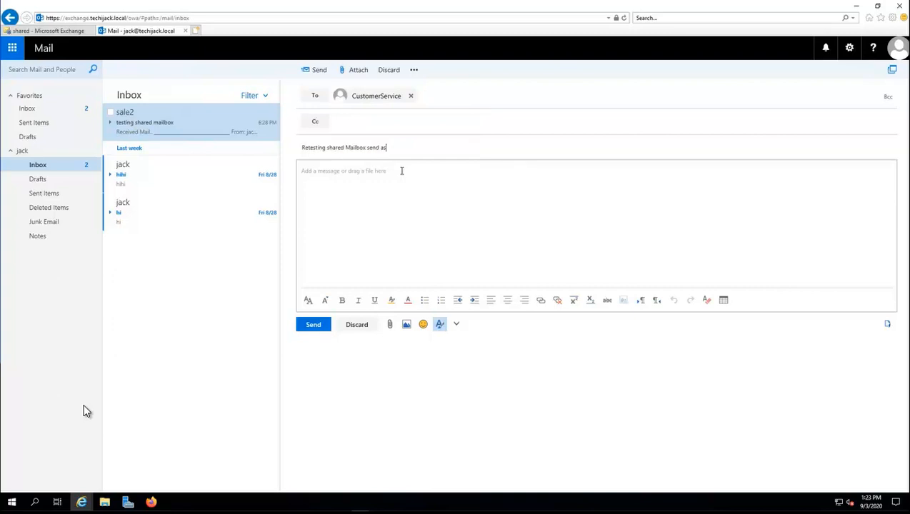
Copy the subject text into the message body and send the email to CustomerService
{"action": "key", "text": "ctrl+a"}
{"action": "key", "text": "ctrl+c"}
{"action": "key", "text": "Tab"}
{"action": "key", "text": "ctrl+v"}
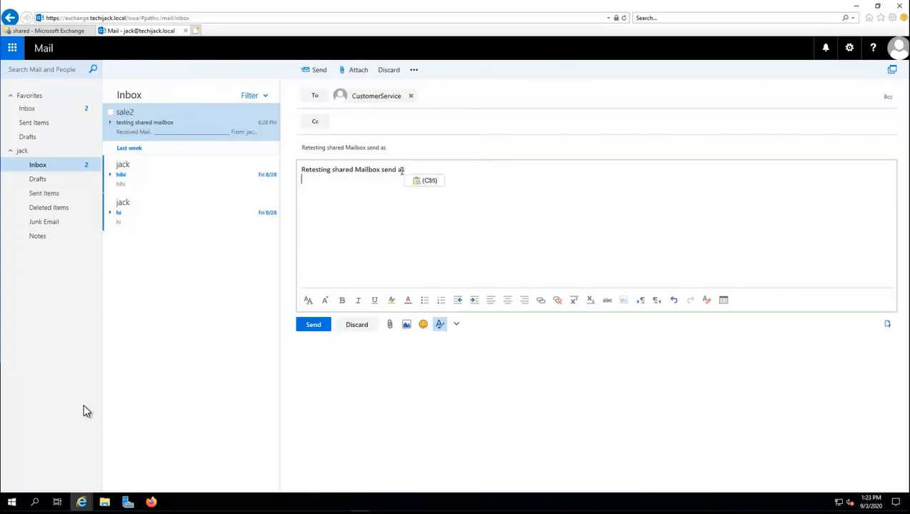
{"action": "left_click", "coordinate": [318, 328]}
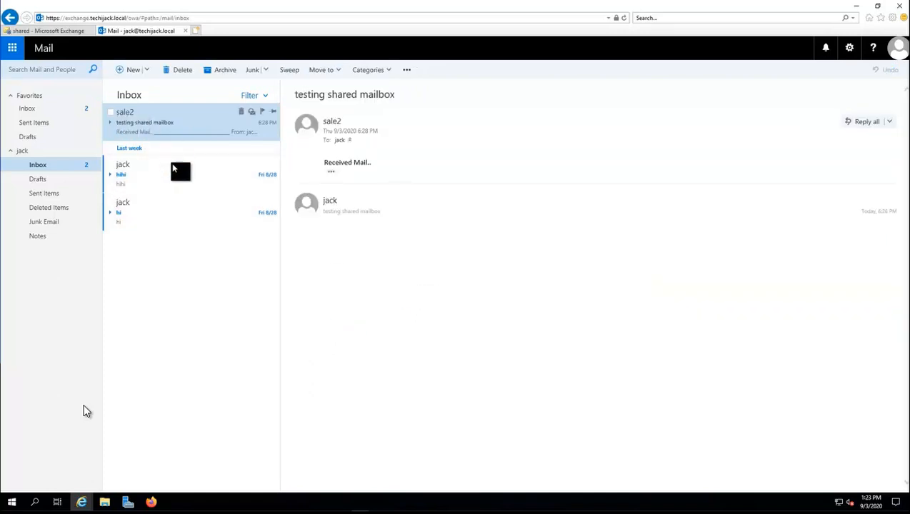
{"action": "left_click", "coordinate": [150, 502]}
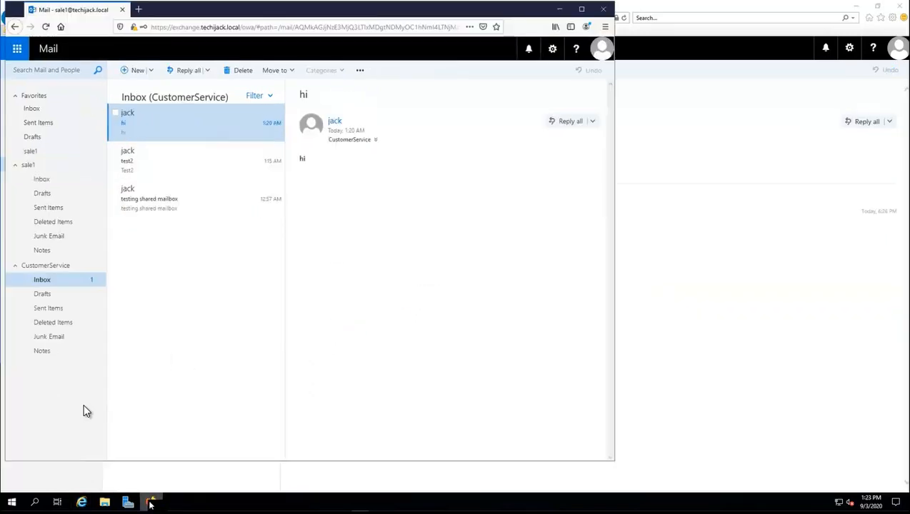
{"action": "key", "text": "alt+Tab"}
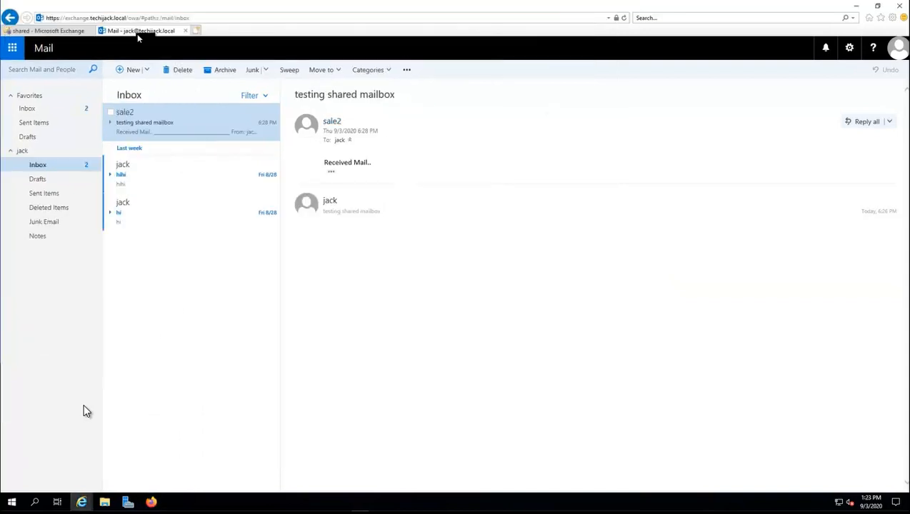
Check the administrator's Sent Items, and open the "Retesting shared Mailbox send as" message in the CustomerService inbox in Firefox
{"action": "left_click", "coordinate": [40, 195]}
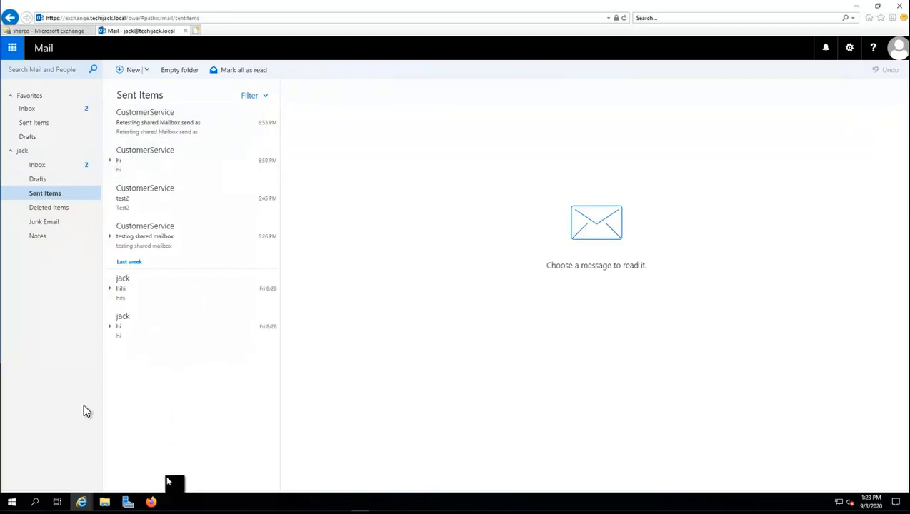
{"action": "left_click", "coordinate": [151, 502]}
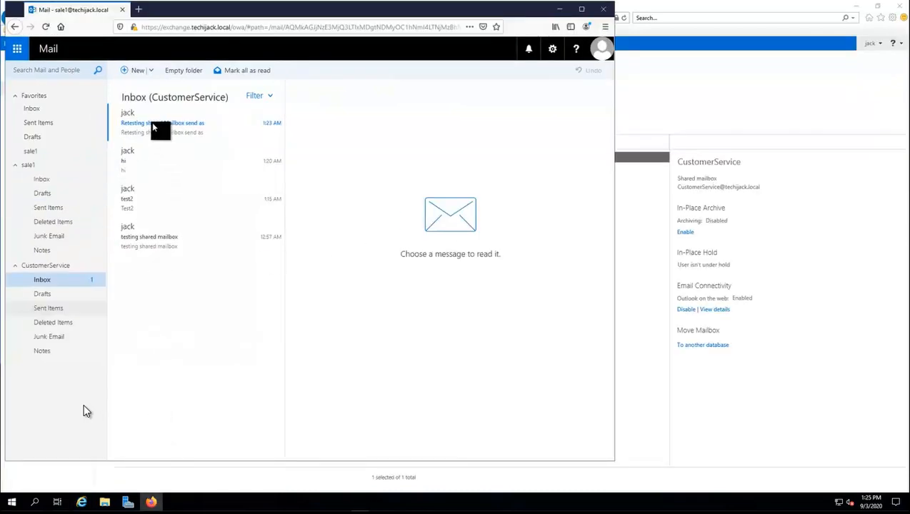
{"action": "left_click", "coordinate": [161, 126]}
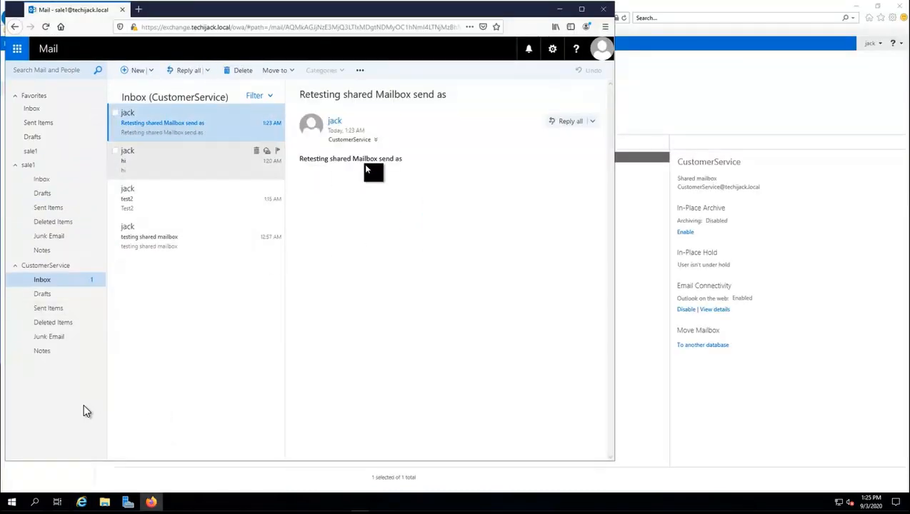
Check which account is signed in to the mailbox in Firefox
{"action": "right_click", "coordinate": [177, 125]}
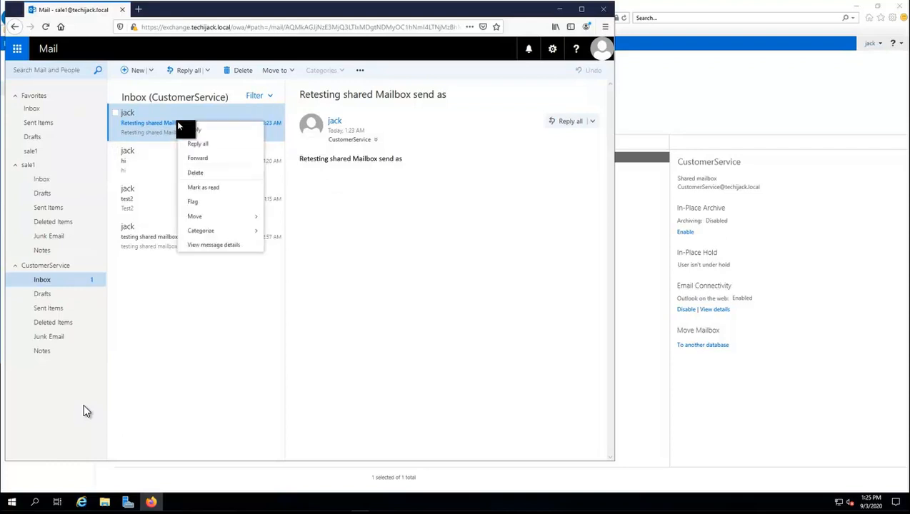
{"action": "left_click", "coordinate": [601, 49]}
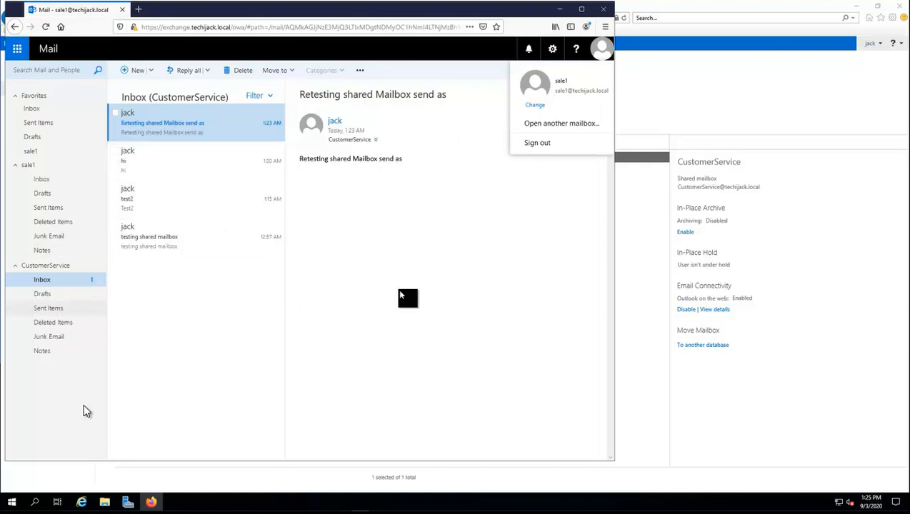
{"action": "left_click", "coordinate": [397, 289]}
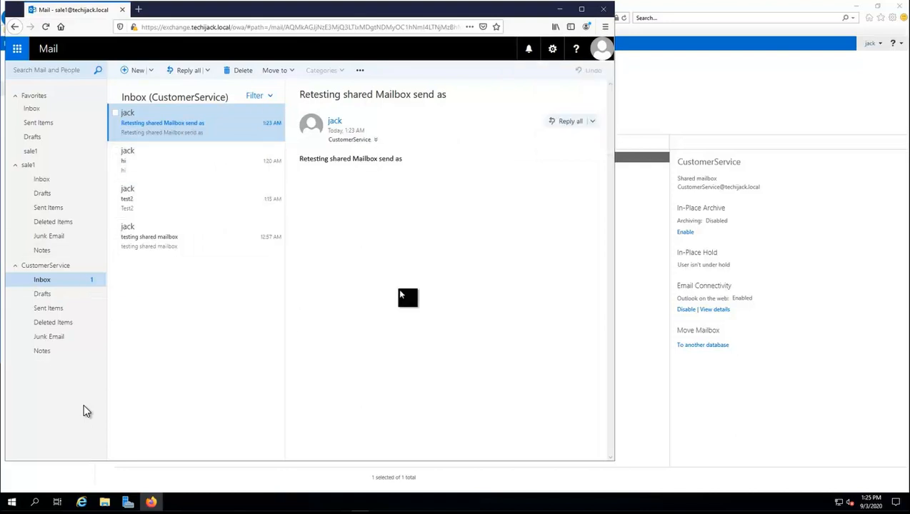
Start a reply to the "Retesting shared Mailbox send as" message, show its From field and set the sender to the CustomerService address
{"action": "right_click", "coordinate": [218, 129]}
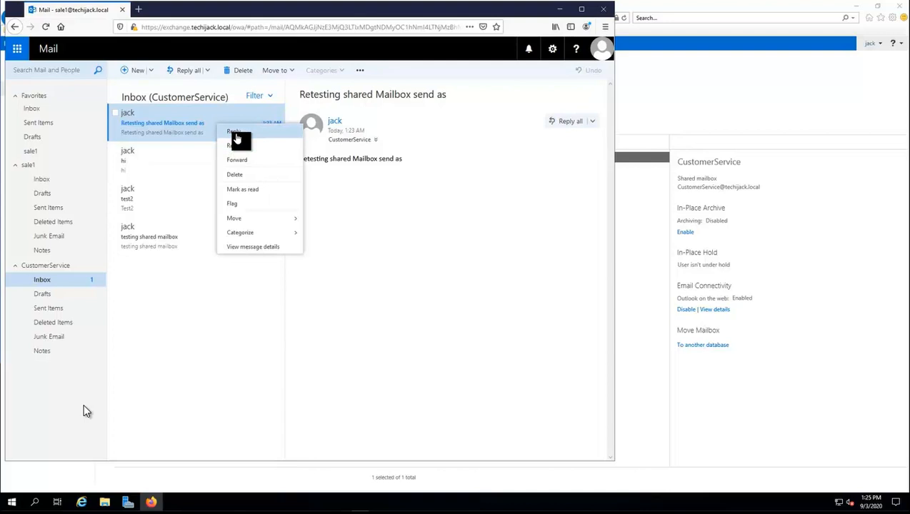
{"action": "left_click", "coordinate": [235, 132]}
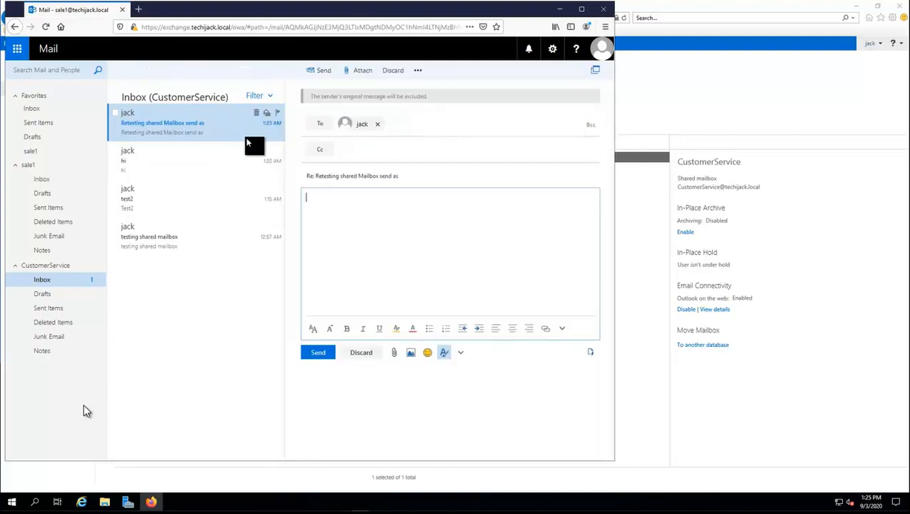
{"action": "left_click", "coordinate": [420, 71]}
{"action": "left_click", "coordinate": [435, 105]}
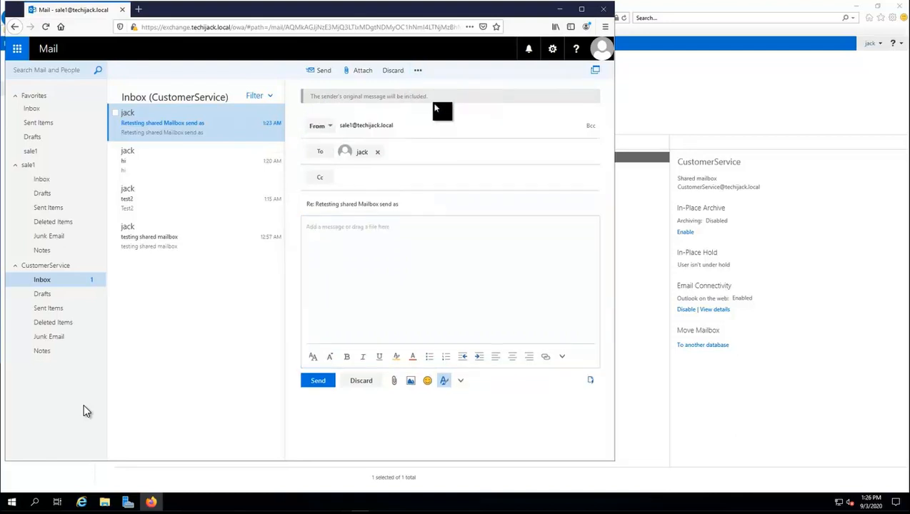
{"action": "left_click", "coordinate": [330, 131]}
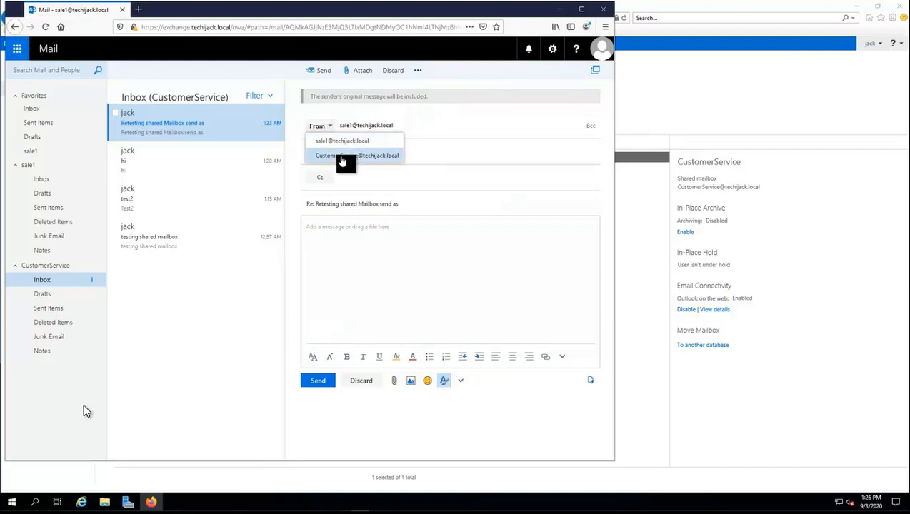
{"action": "left_click", "coordinate": [342, 157]}
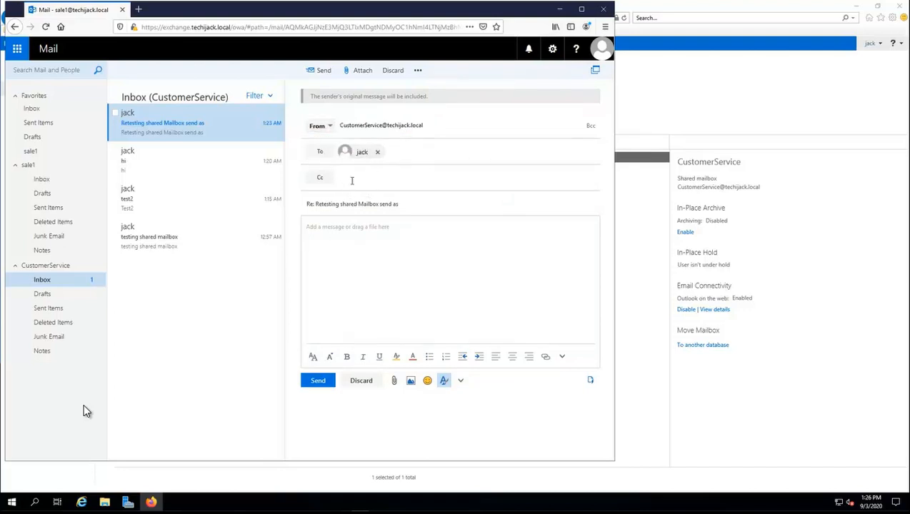
Send the reply with the text "Tested Successfully." and return to the Exchange admin center in Internet Explorer
{"action": "left_click", "coordinate": [325, 235]}
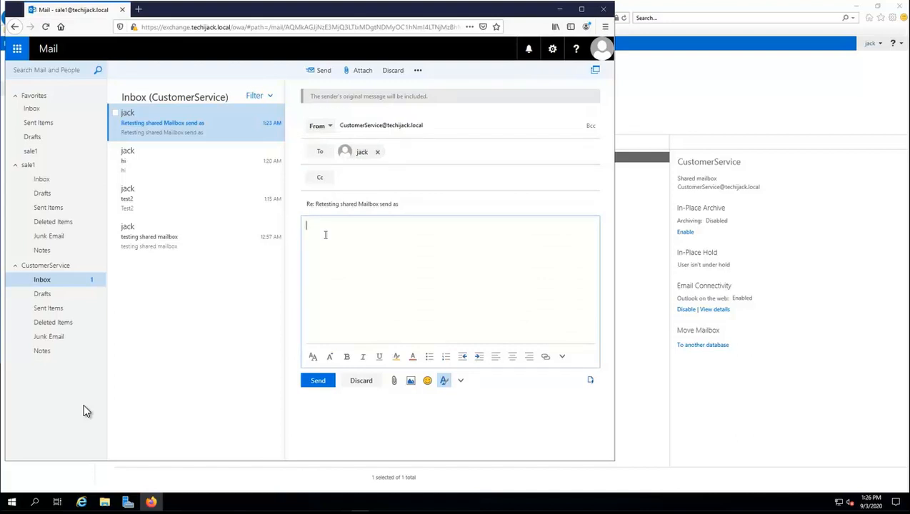
{"action": "type", "text": "Tested Successfully."}
{"action": "left_click", "coordinate": [318, 382]}
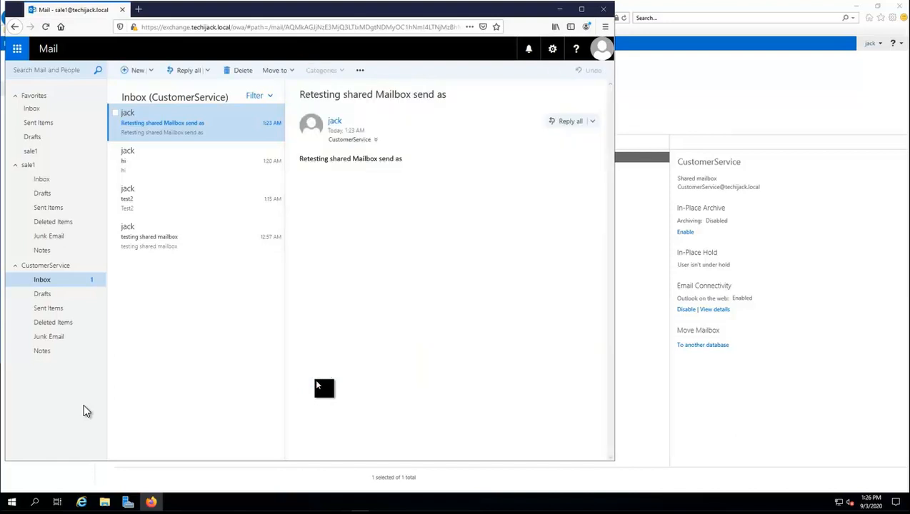
{"action": "left_click", "coordinate": [646, 98]}
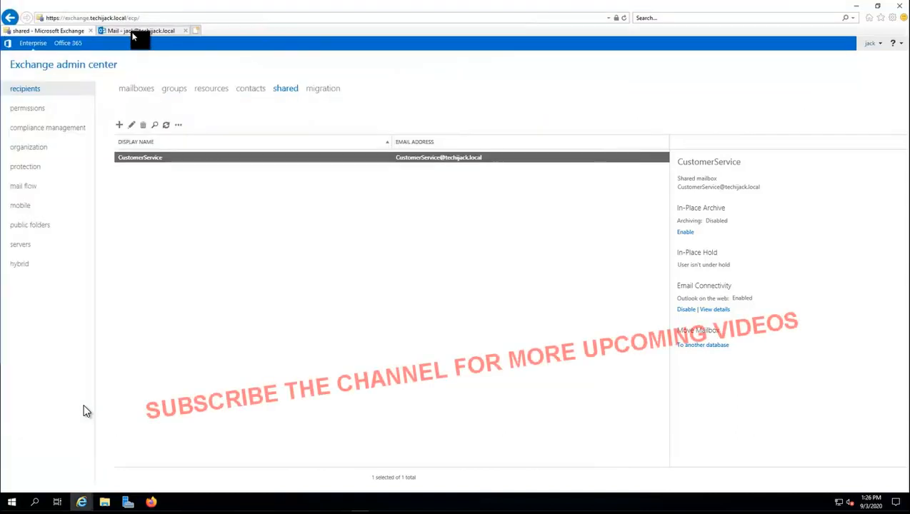